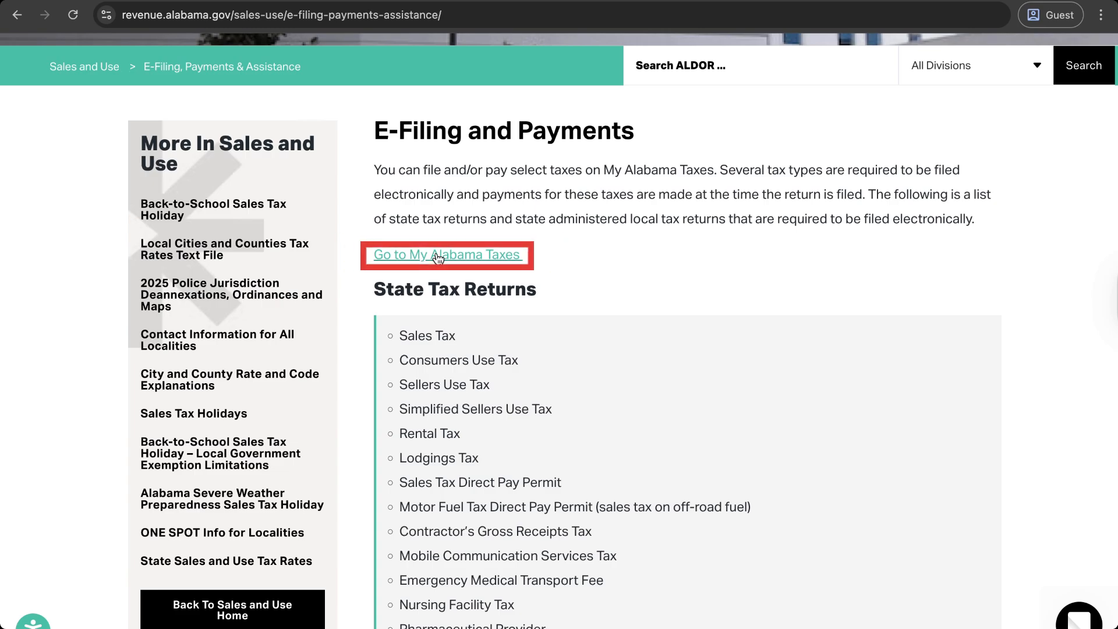
Step: Open My Alabama Taxes from the e-filing page and scroll down to the Businesses section
{"action": "left_click", "coordinate": [438, 256]}
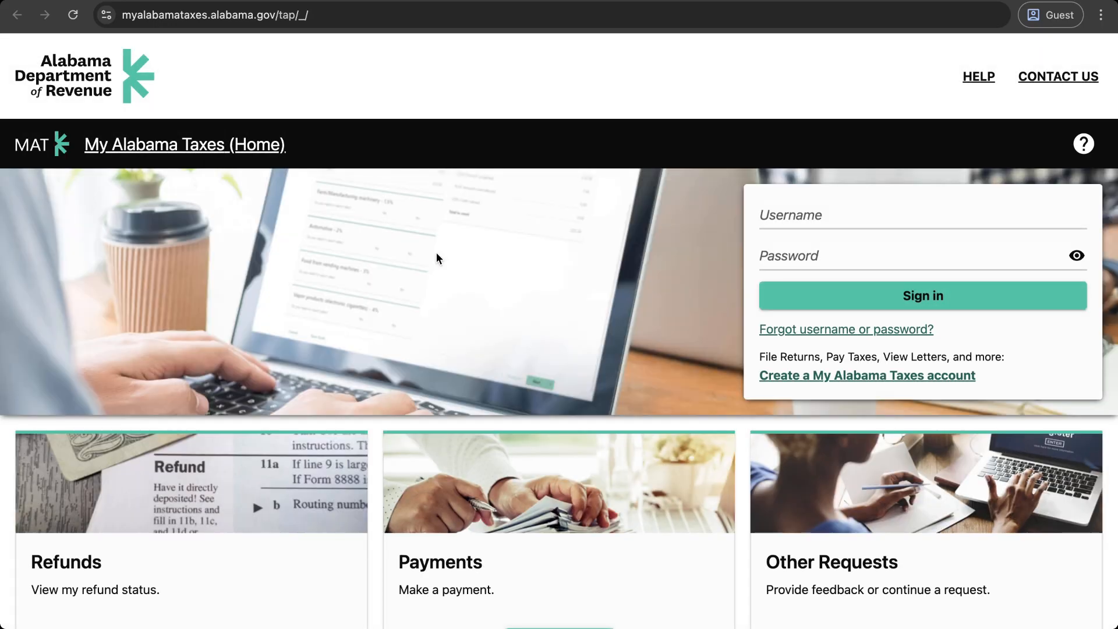
{"action": "scroll", "coordinate": [376, 301], "scroll_direction": "down", "scroll_amount": 5}
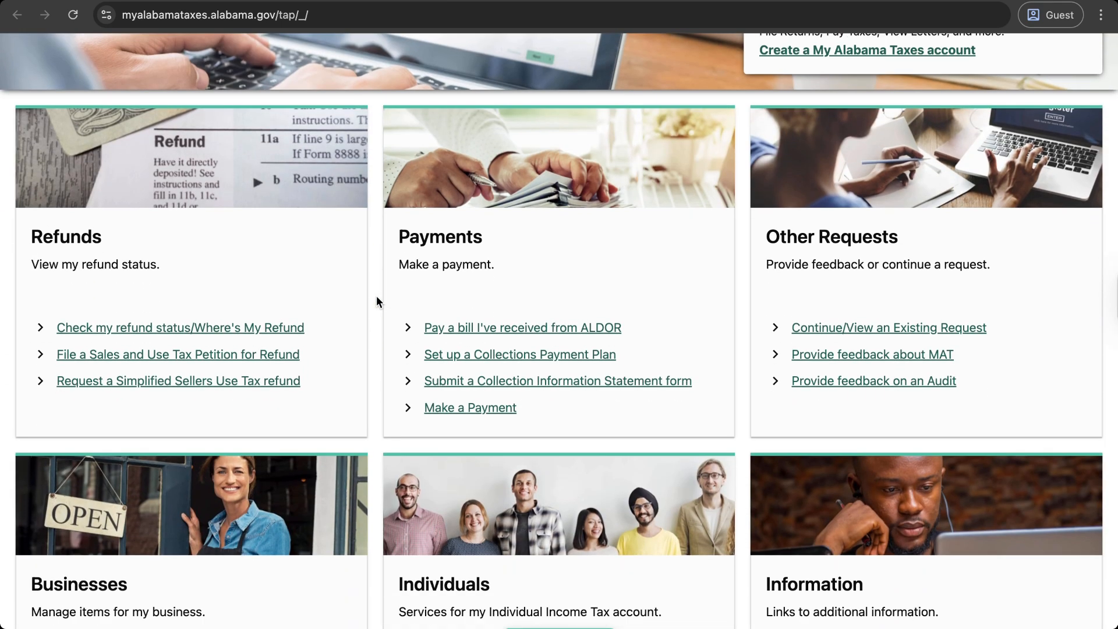
{"action": "scroll", "coordinate": [376, 297], "scroll_direction": "down", "scroll_amount": 4}
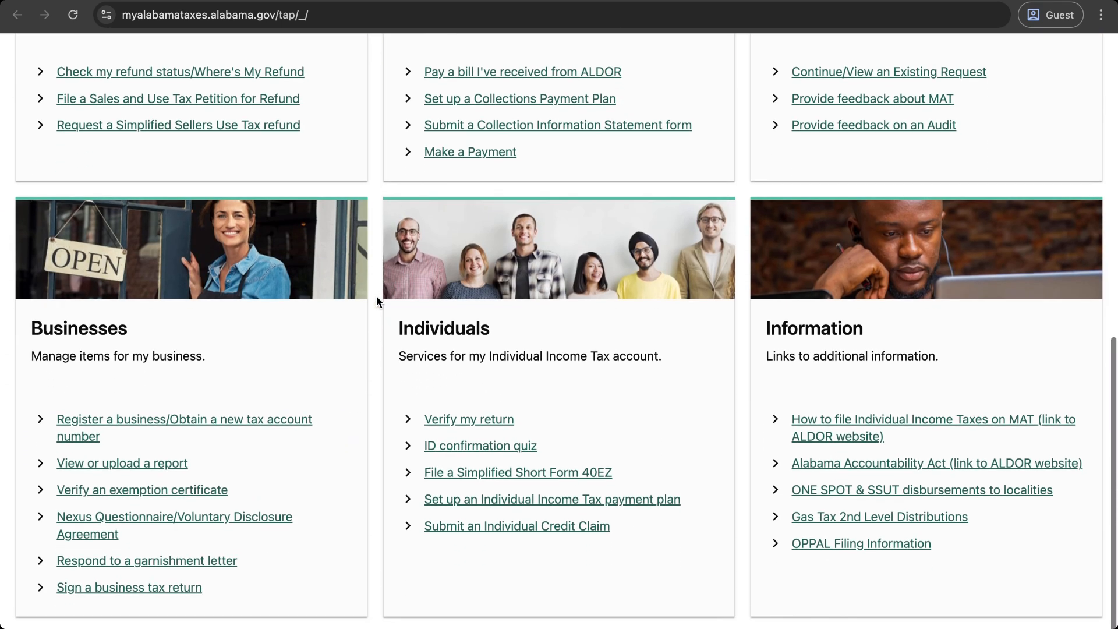
Step: Start a new business tax registration and choose Corporation as the business entity type
{"action": "left_click", "coordinate": [156, 428]}
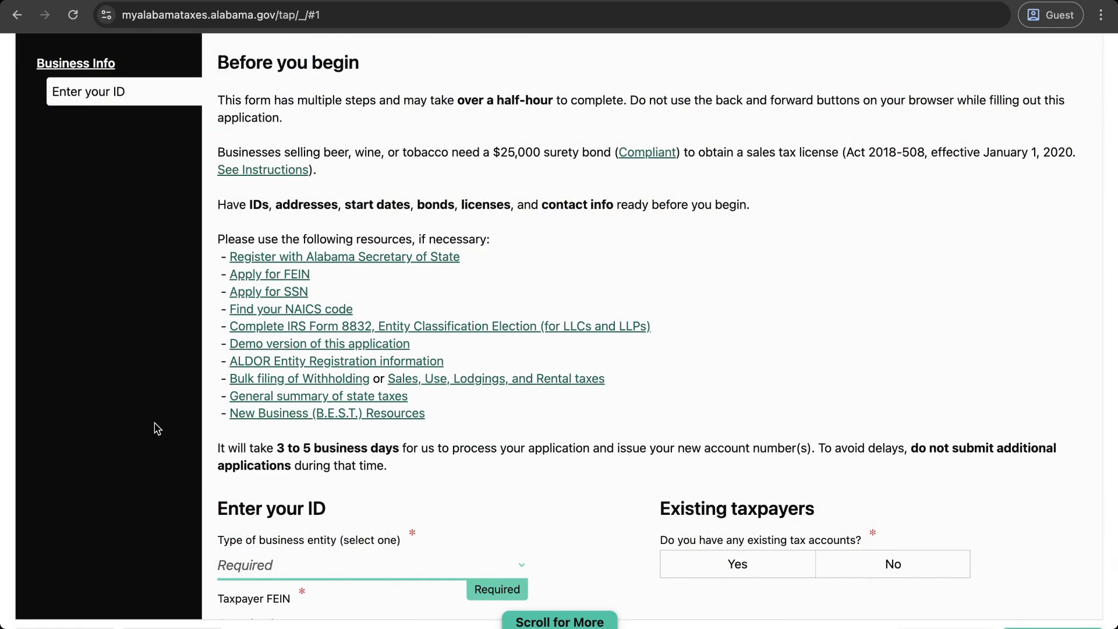
{"action": "scroll", "coordinate": [543, 410], "scroll_direction": "up", "scroll_amount": 2}
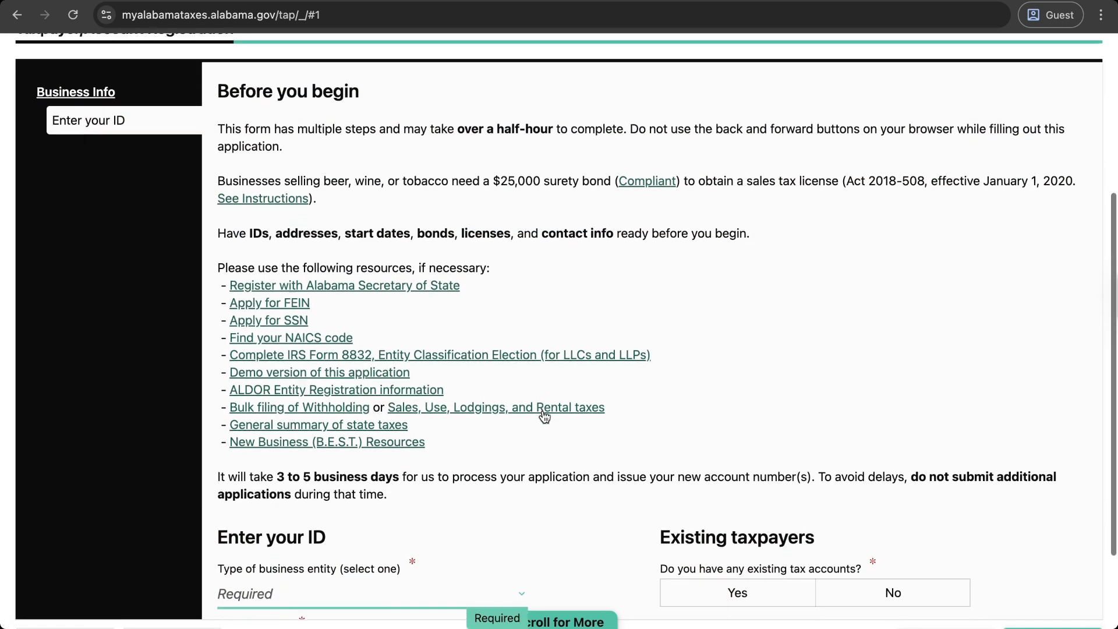
{"action": "scroll", "coordinate": [544, 416], "scroll_direction": "up", "scroll_amount": 1}
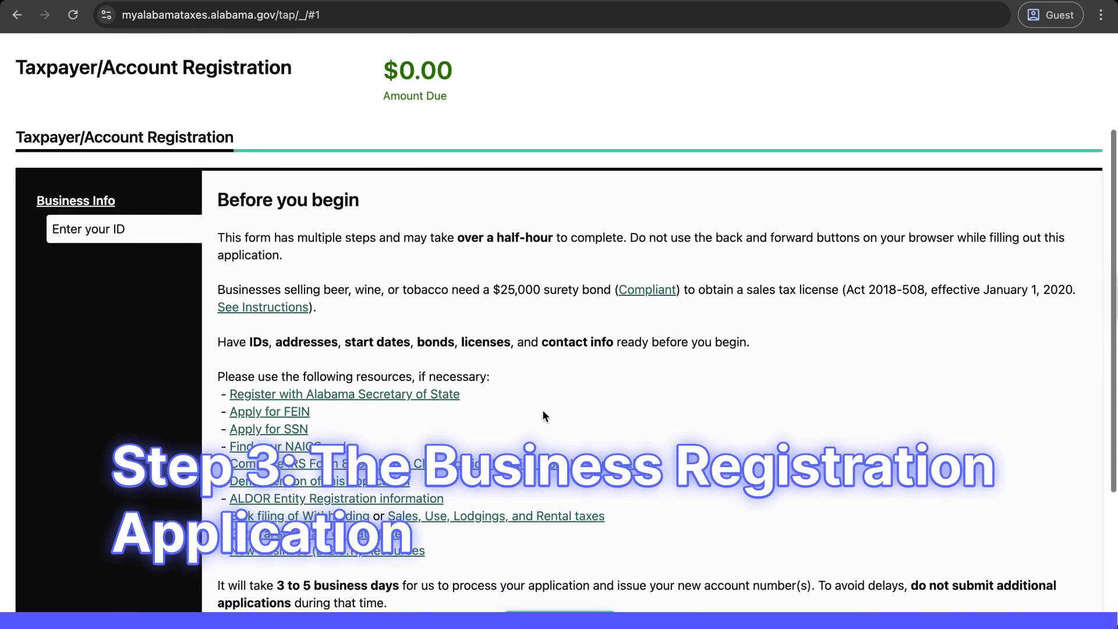
{"action": "scroll", "coordinate": [543, 411], "scroll_direction": "down", "scroll_amount": 5}
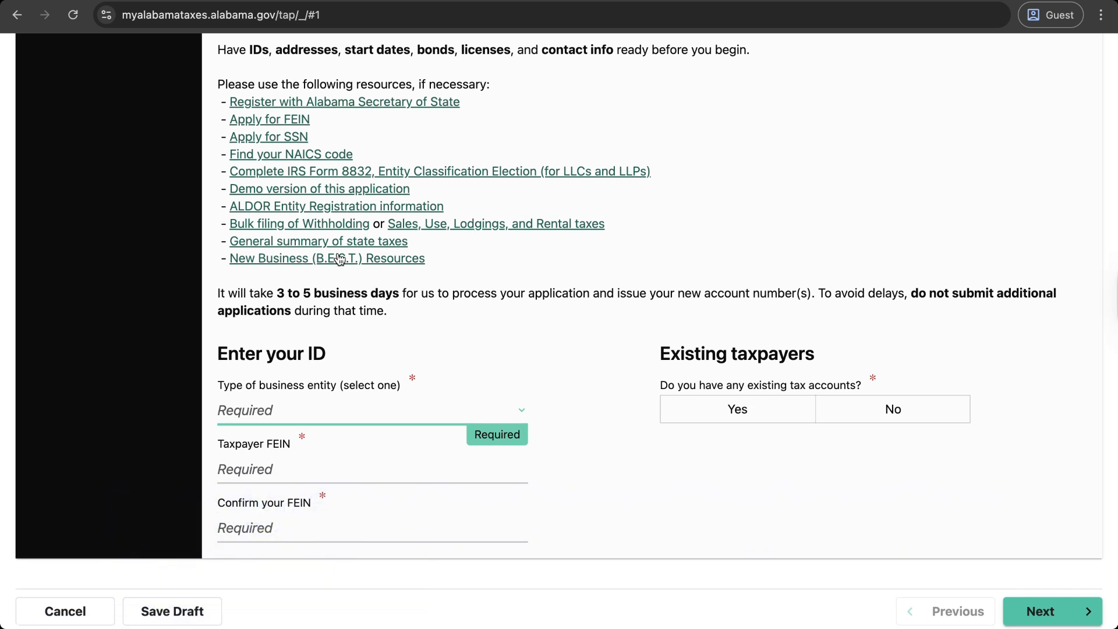
{"action": "left_click", "coordinate": [325, 412]}
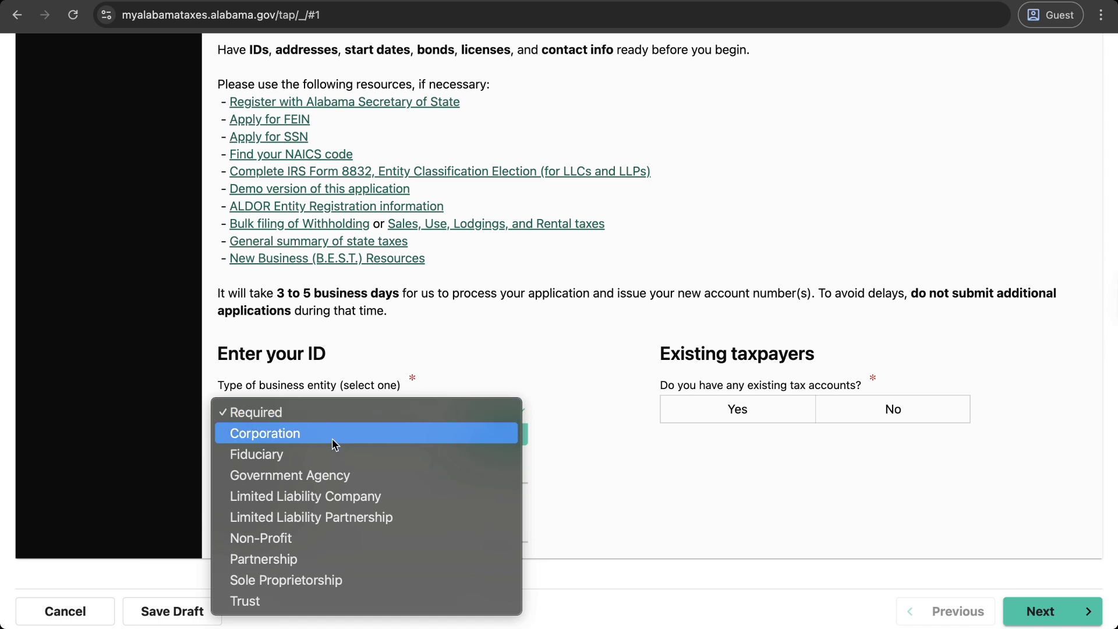
{"action": "key", "text": "Escape"}
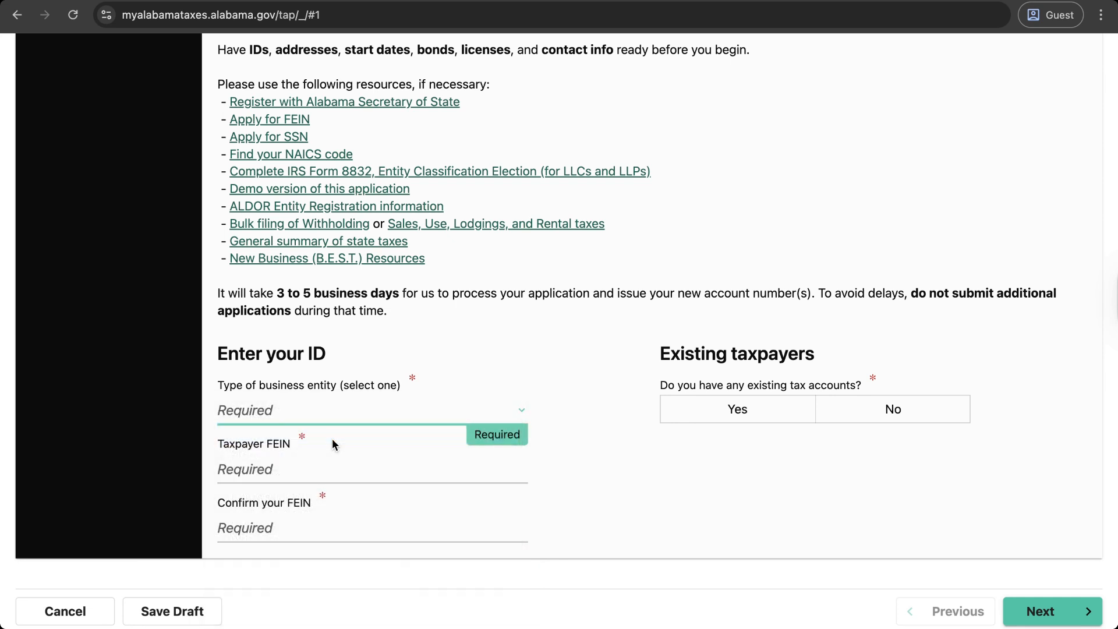
Step: Enter the corrected taxpayer FEIN in both FEIN fields, answer No to existing accounts, and continue
{"action": "left_click", "coordinate": [334, 470]}
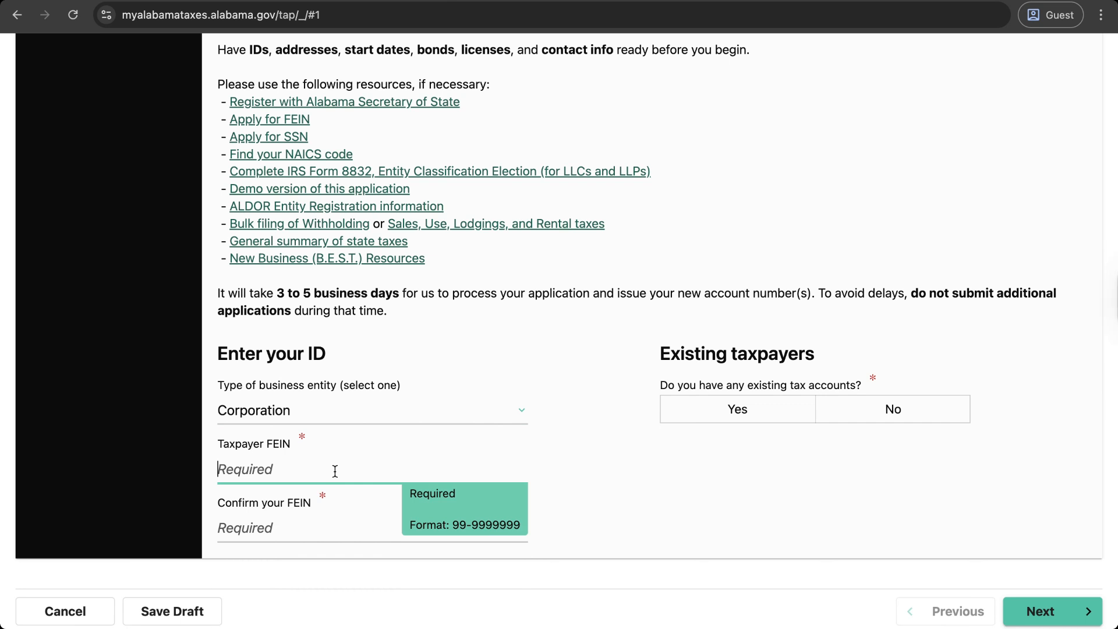
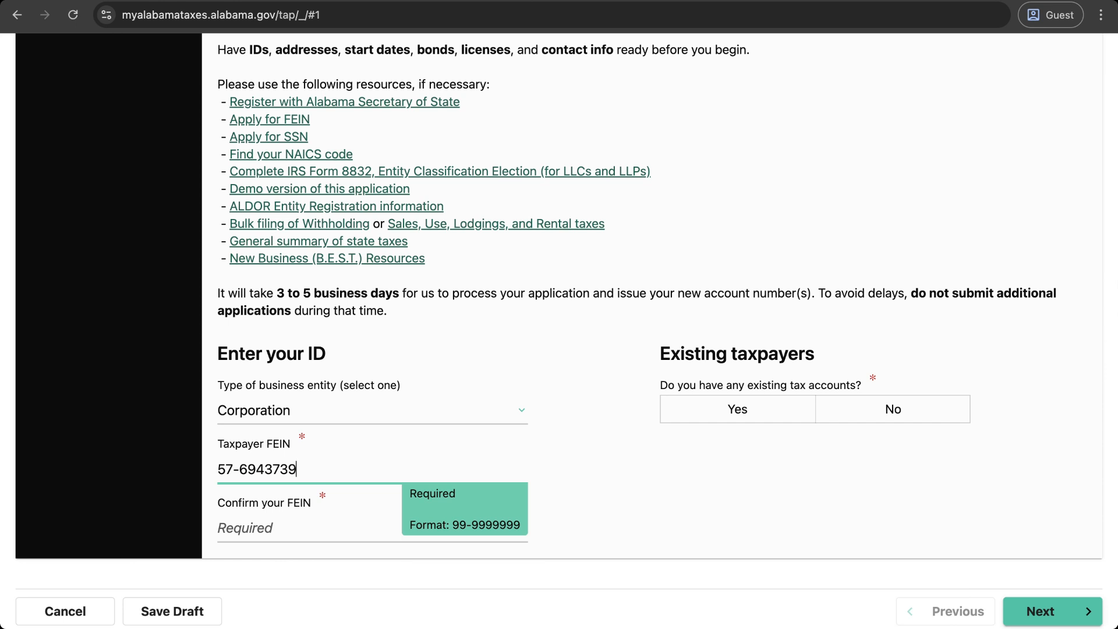
{"action": "left_click", "coordinate": [303, 534]}
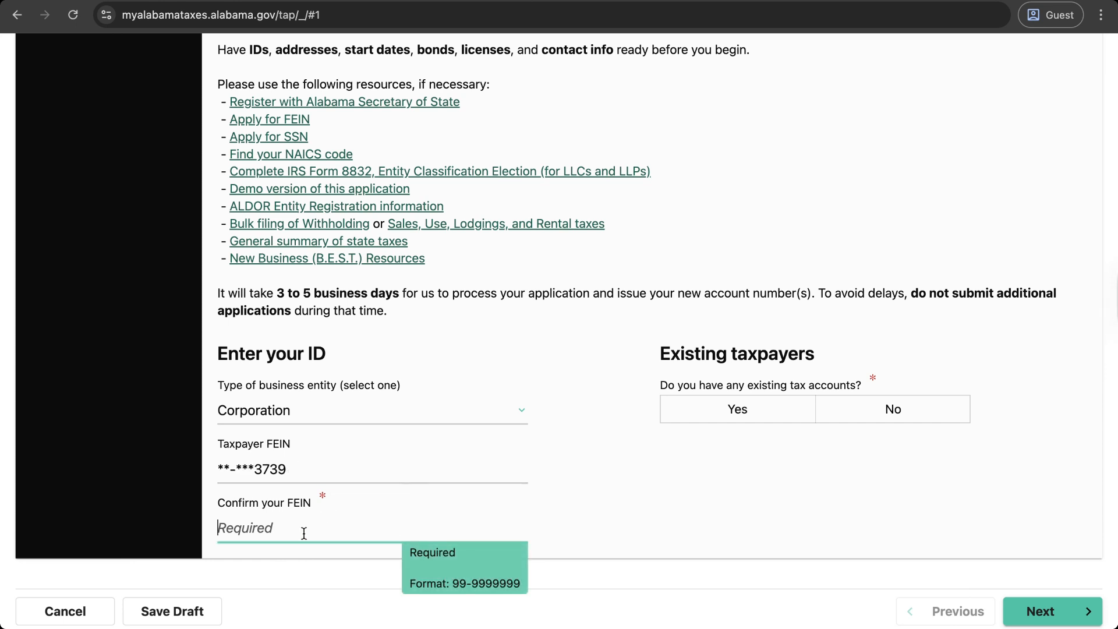
{"action": "left_click", "coordinate": [312, 467]}
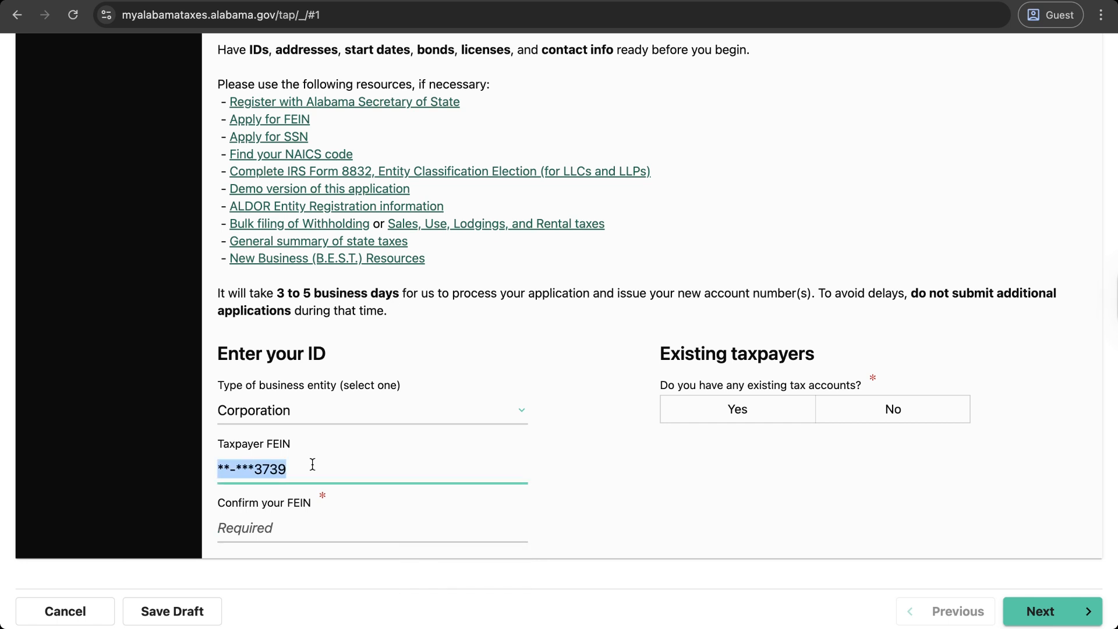
{"action": "key", "text": "BackSpace"}
{"action": "type", "text": "57"}
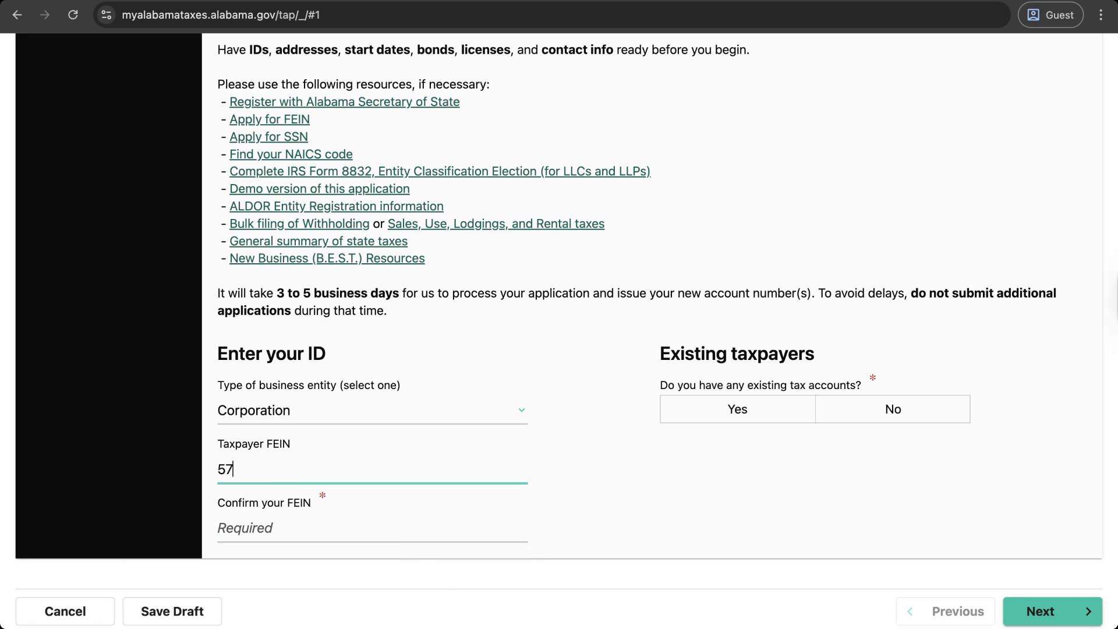
{"action": "type", "text": "-5757575"}
{"action": "left_click", "coordinate": [273, 521]}
{"action": "type", "text": "57-5757575"}
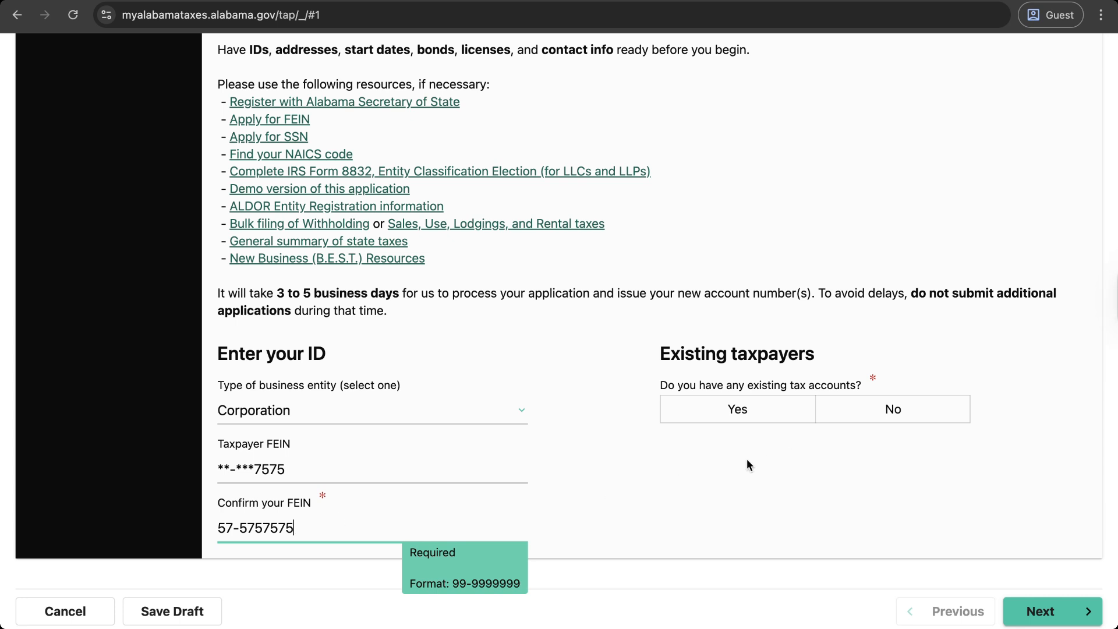
{"action": "left_click", "coordinate": [639, 401]}
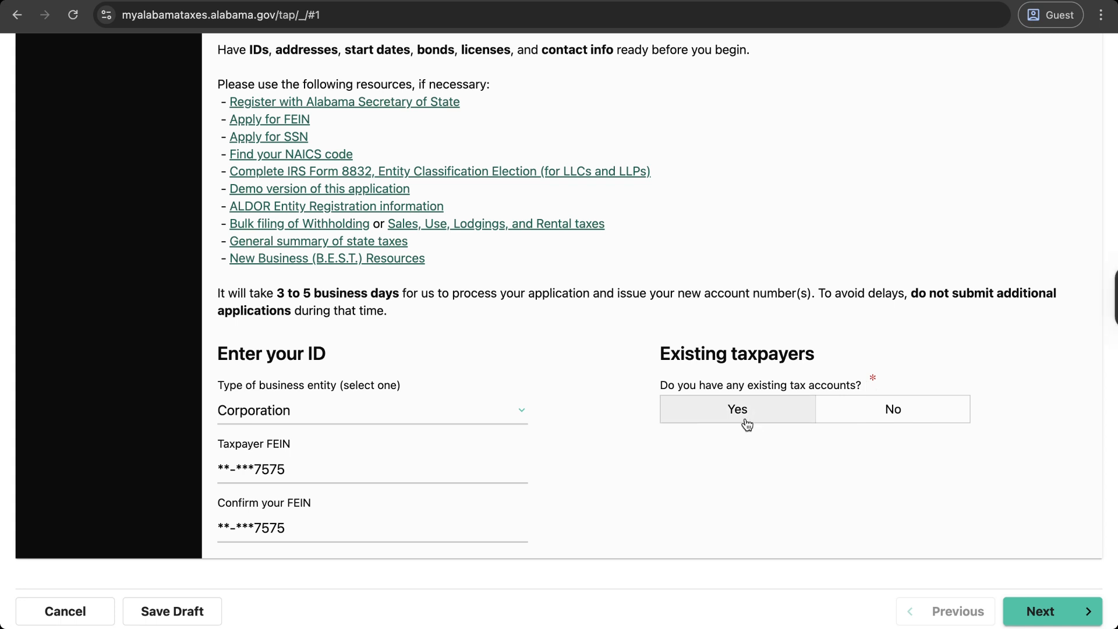
{"action": "left_click", "coordinate": [873, 428]}
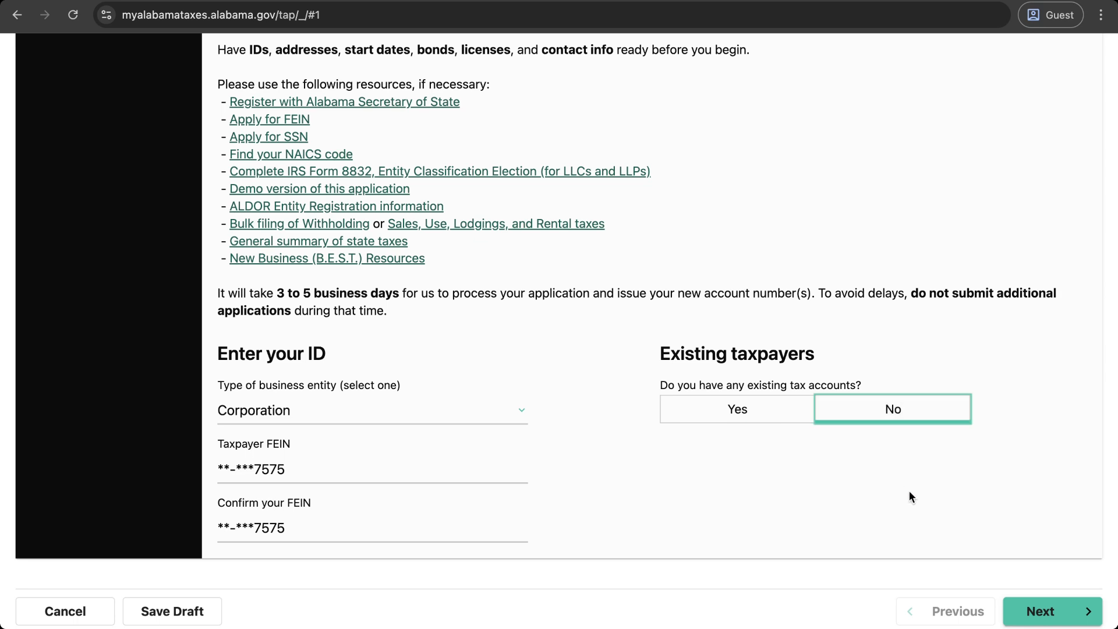
{"action": "left_click", "coordinate": [1035, 614]}
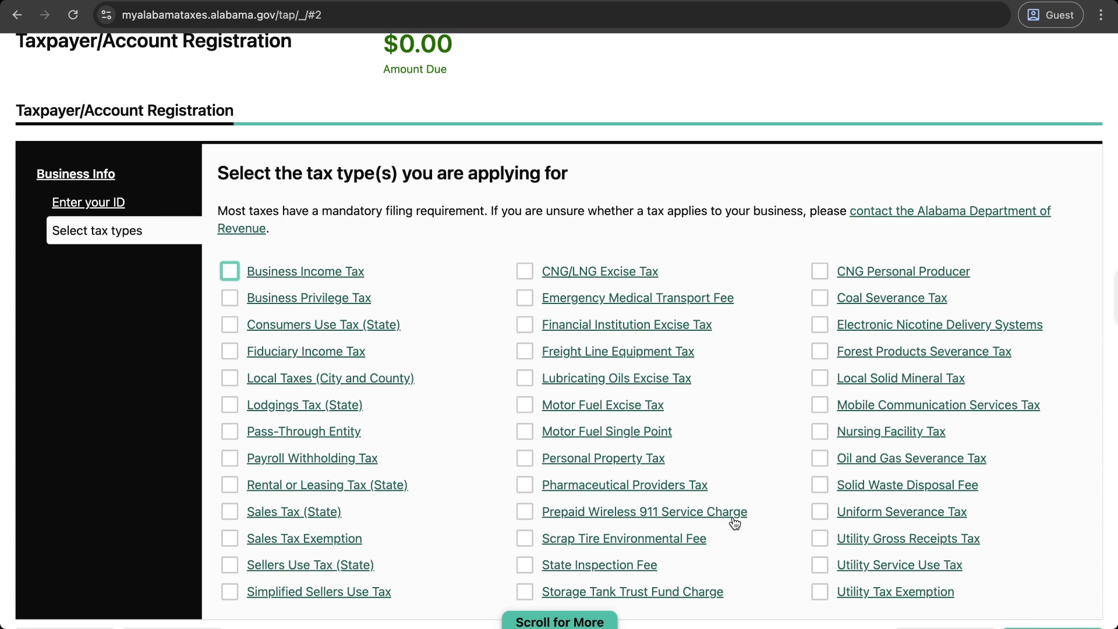
Step: Apply for Sales Tax (State) and Local Taxes (City and County), then continue to taxpayer details
{"action": "scroll", "coordinate": [678, 454], "scroll_direction": "down", "scroll_amount": 2}
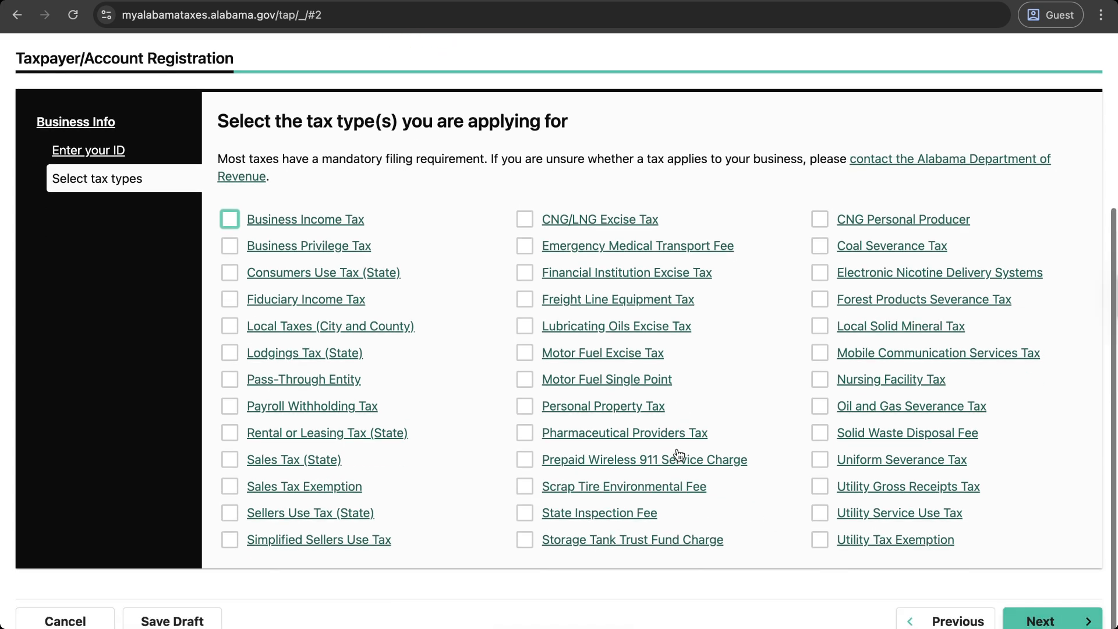
{"action": "left_click", "coordinate": [231, 462]}
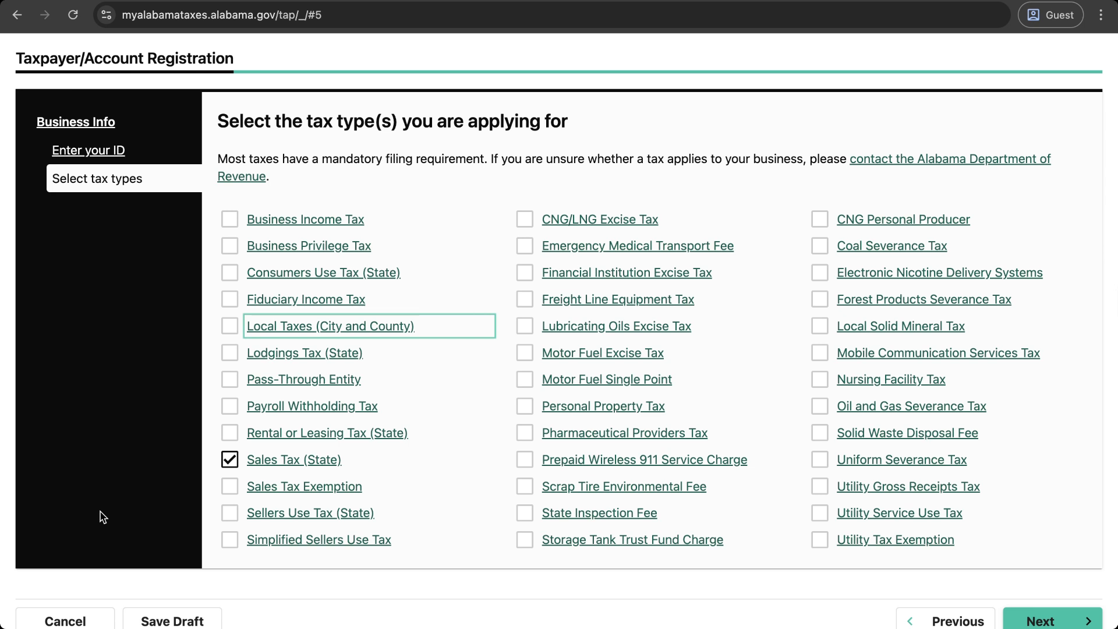
{"action": "left_click", "coordinate": [228, 325]}
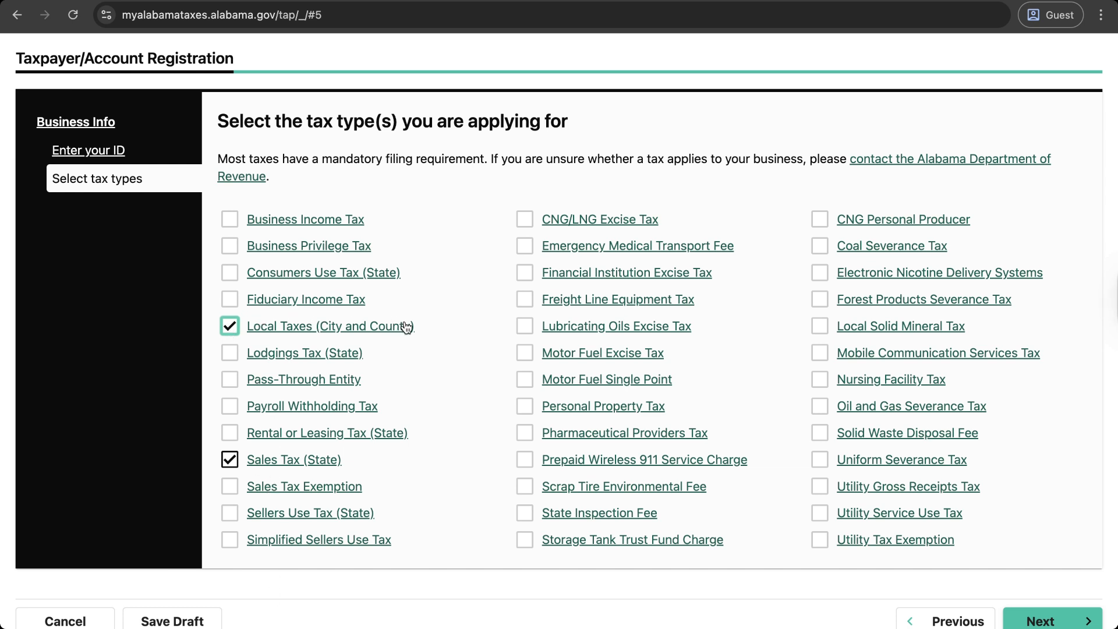
{"action": "mouse_move", "coordinate": [407, 326]}
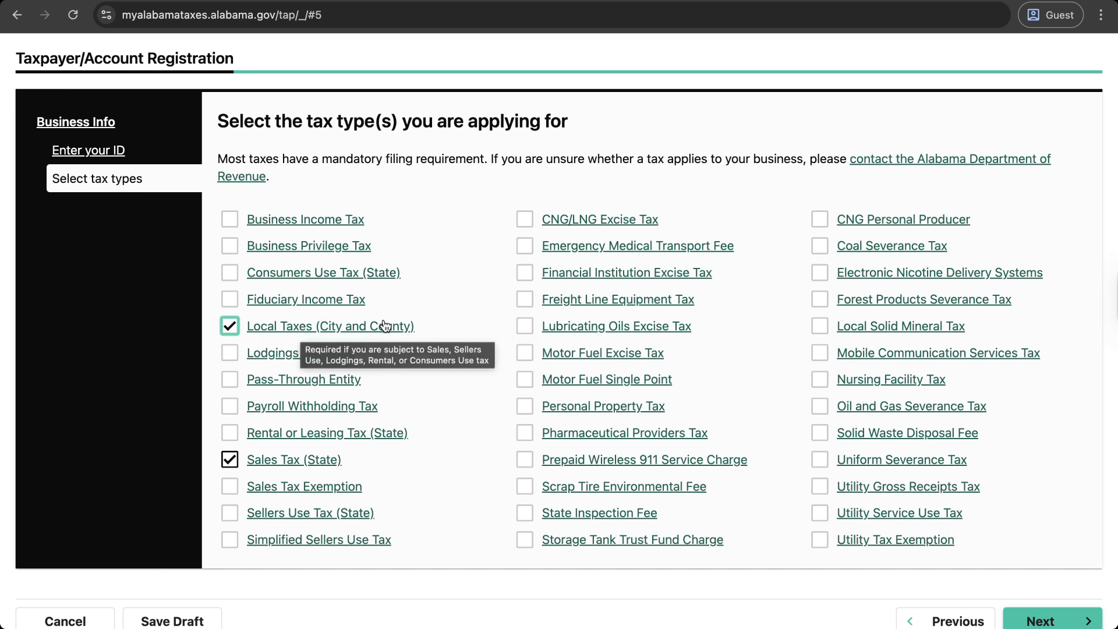
{"action": "left_click", "coordinate": [1048, 622]}
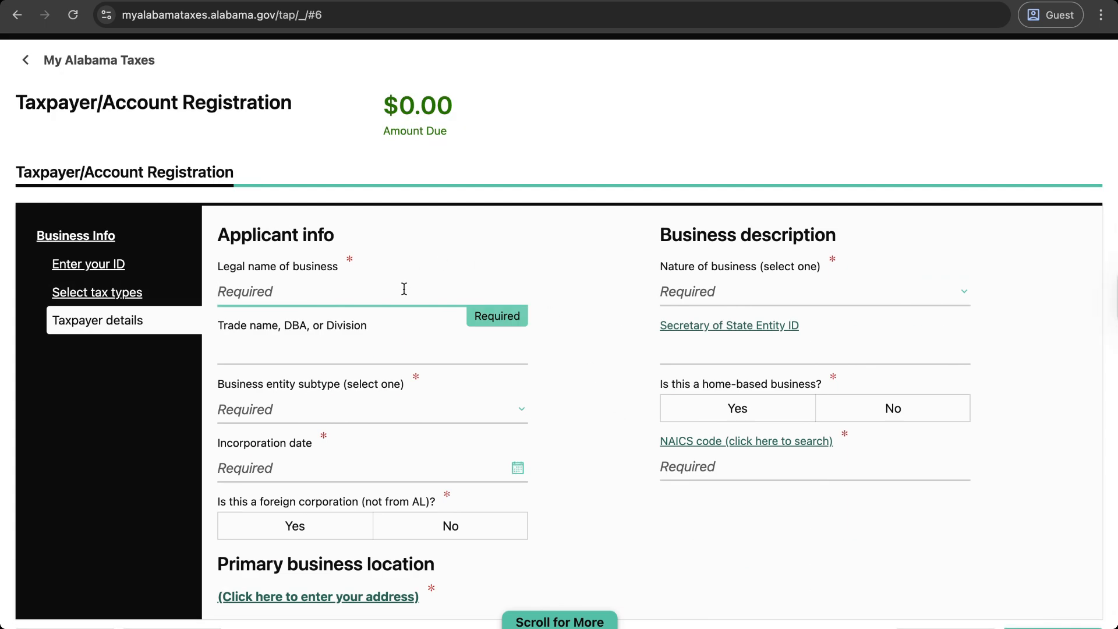
Step: Enter legal name JOHNSON INC and choose C Corporation as the entity subtype
{"action": "type", "text": "JOHNSON INC"}
{"action": "scroll", "coordinate": [356, 351], "scroll_direction": "down", "scroll_amount": 1}
{"action": "left_click", "coordinate": [269, 347]}
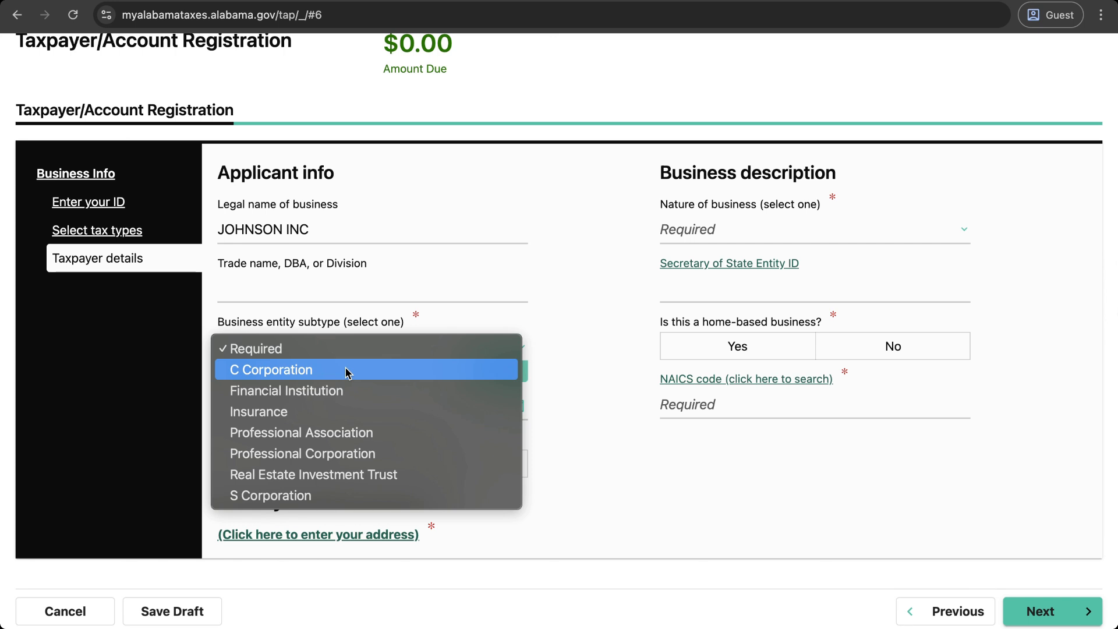
{"action": "key", "text": "Escape"}
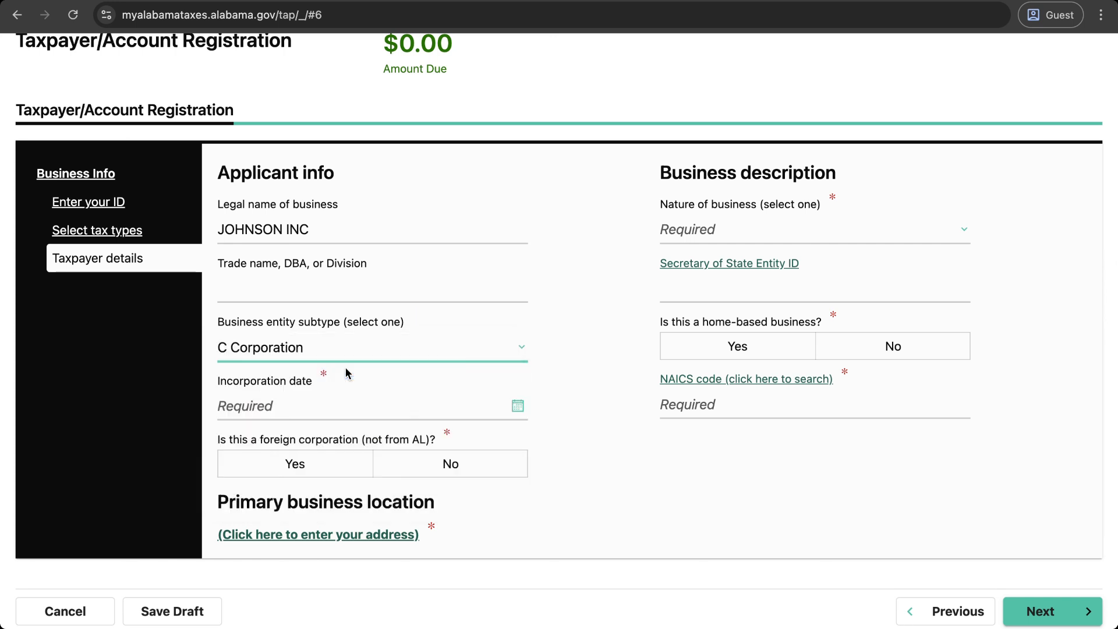
Step: Set the incorporation date to 13-Aug-2018 using the calendar after the typed date was rejected
{"action": "left_click", "coordinate": [346, 404]}
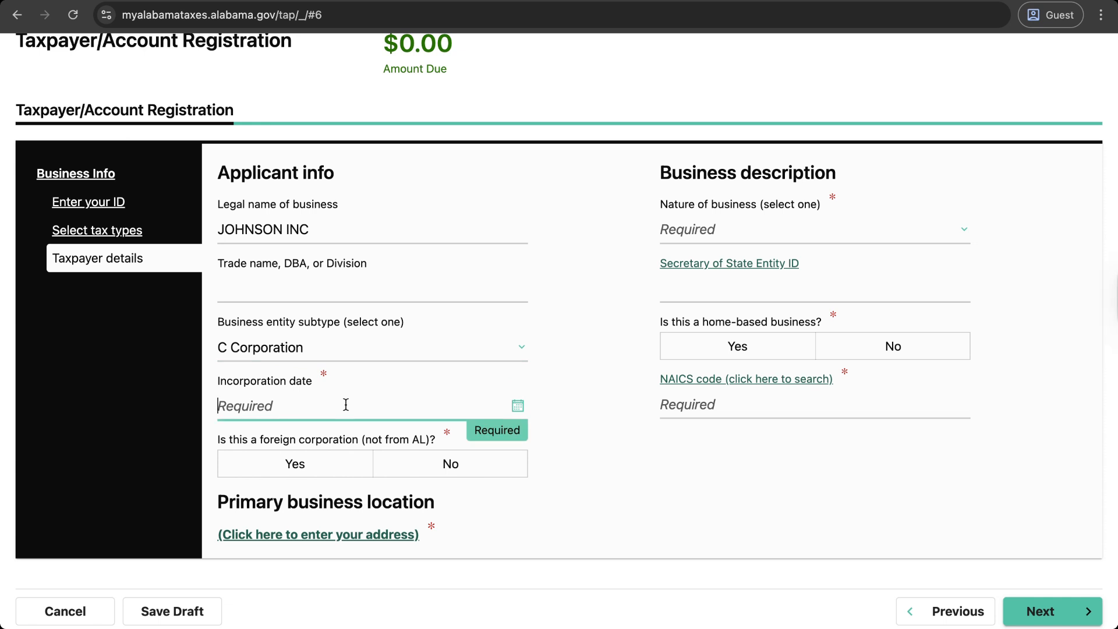
{"action": "type", "text": "13-"}
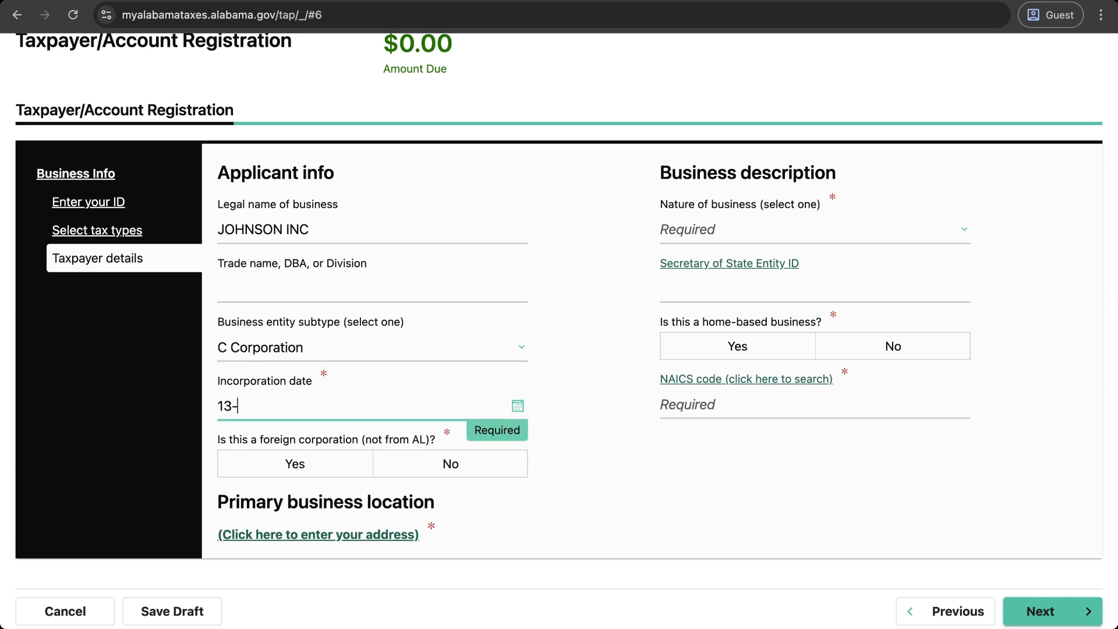
{"action": "type", "text": "08-2018"}
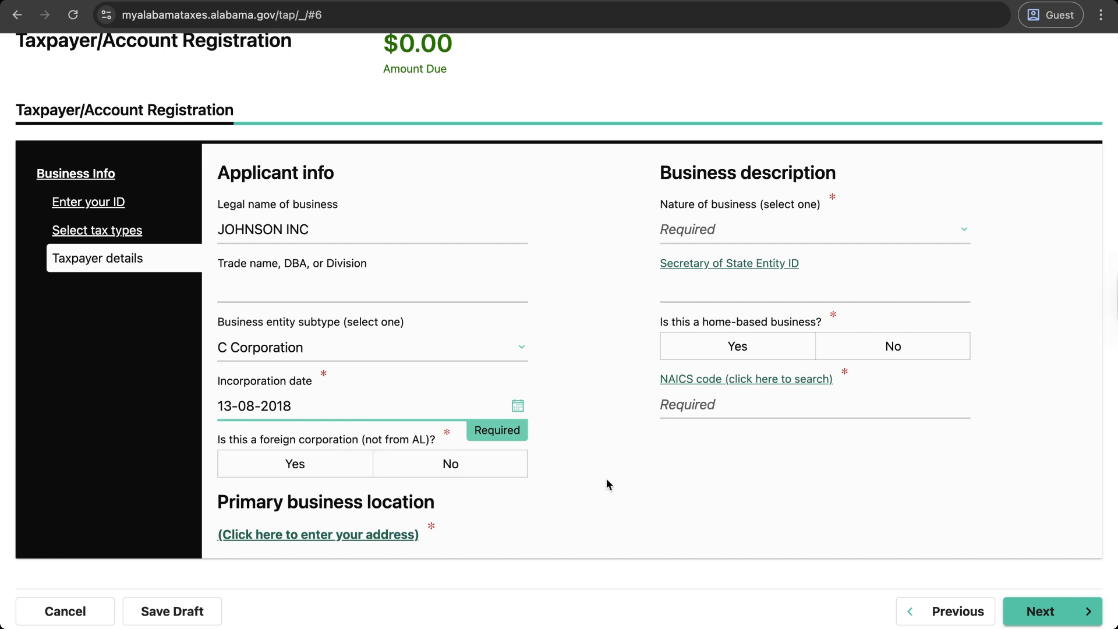
{"action": "left_click", "coordinate": [307, 459]}
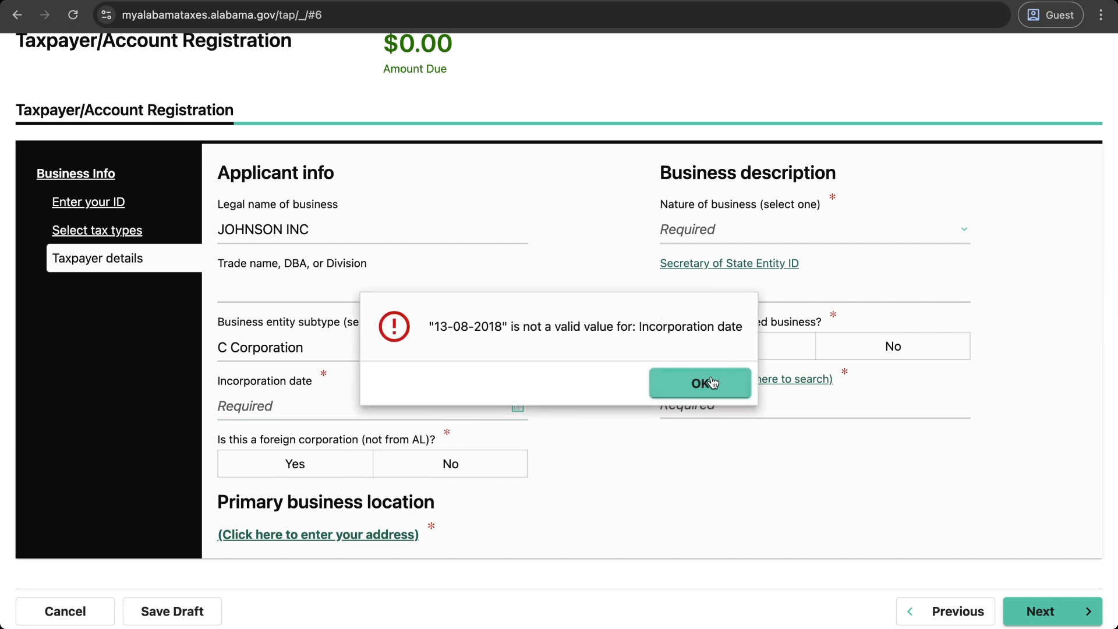
{"action": "left_click", "coordinate": [708, 386]}
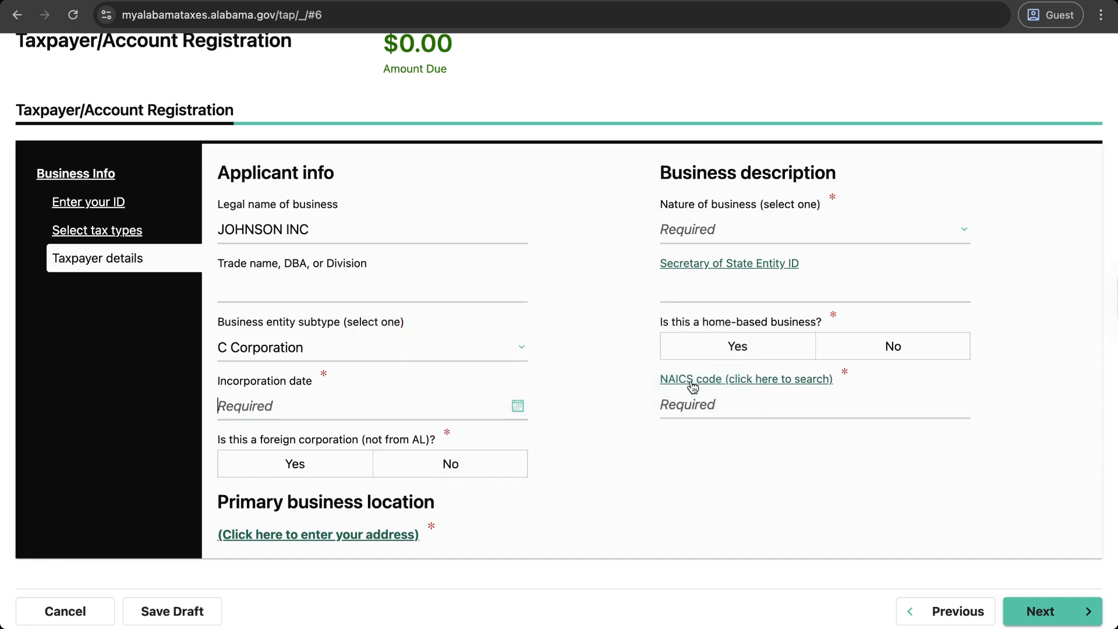
{"action": "left_click", "coordinate": [517, 407]}
{"action": "left_click", "coordinate": [317, 128]}
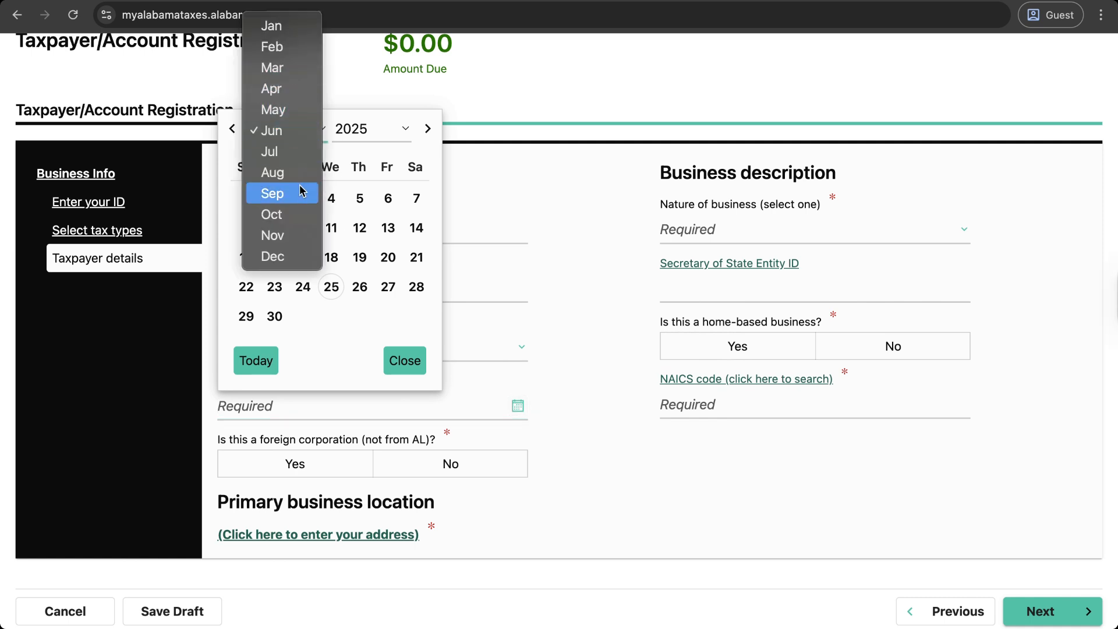
{"action": "left_click", "coordinate": [295, 170]}
{"action": "left_click", "coordinate": [361, 128]}
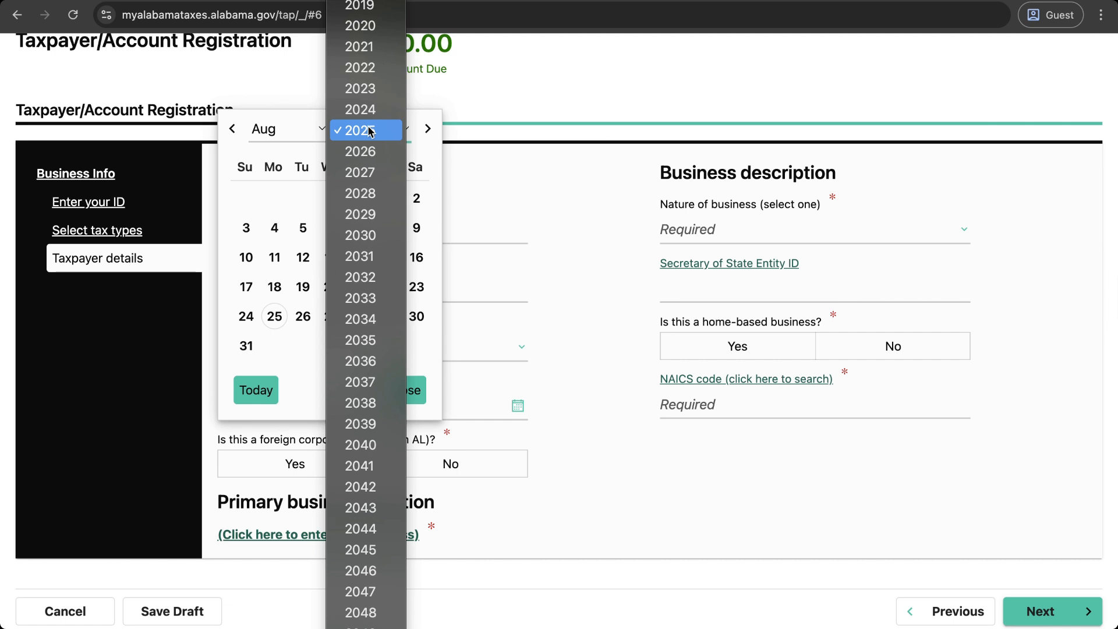
{"action": "scroll", "coordinate": [365, 87], "scroll_direction": "up", "scroll_amount": 3}
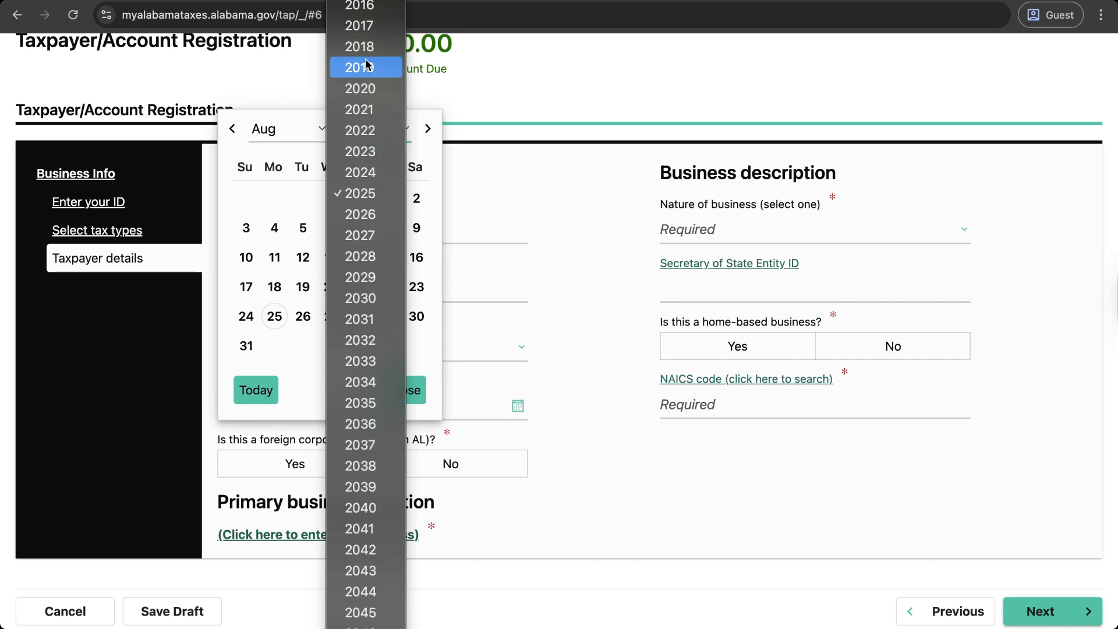
{"action": "left_click", "coordinate": [366, 47]}
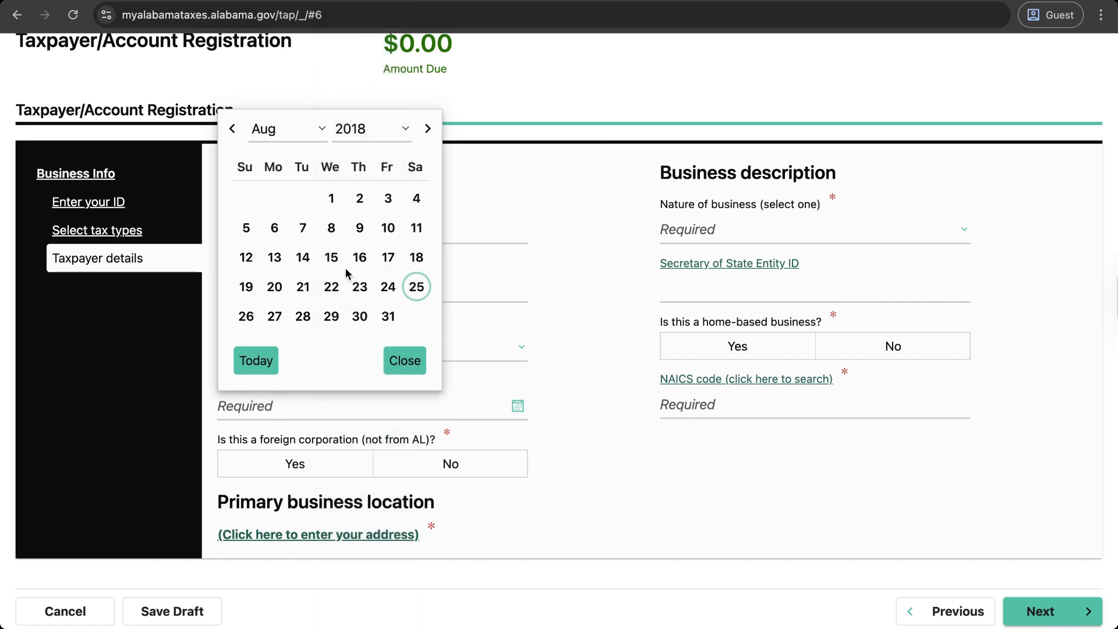
{"action": "left_click", "coordinate": [265, 269]}
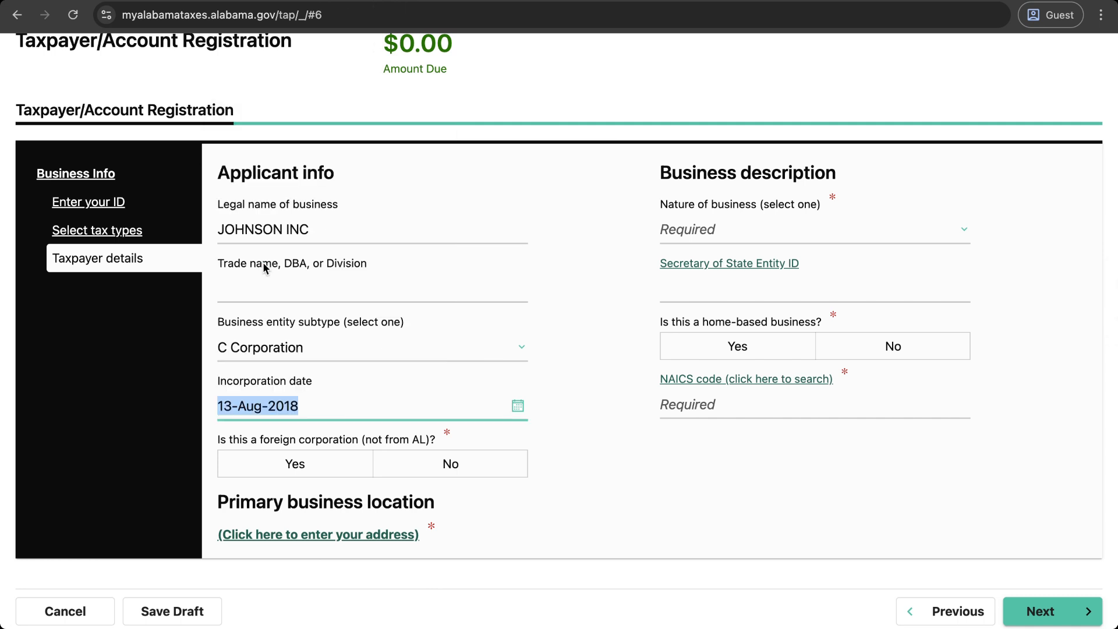
Step: Confirm the incorporation date, mark the business as a foreign corporation, and pick a qualification date
{"action": "left_click", "coordinate": [599, 458]}
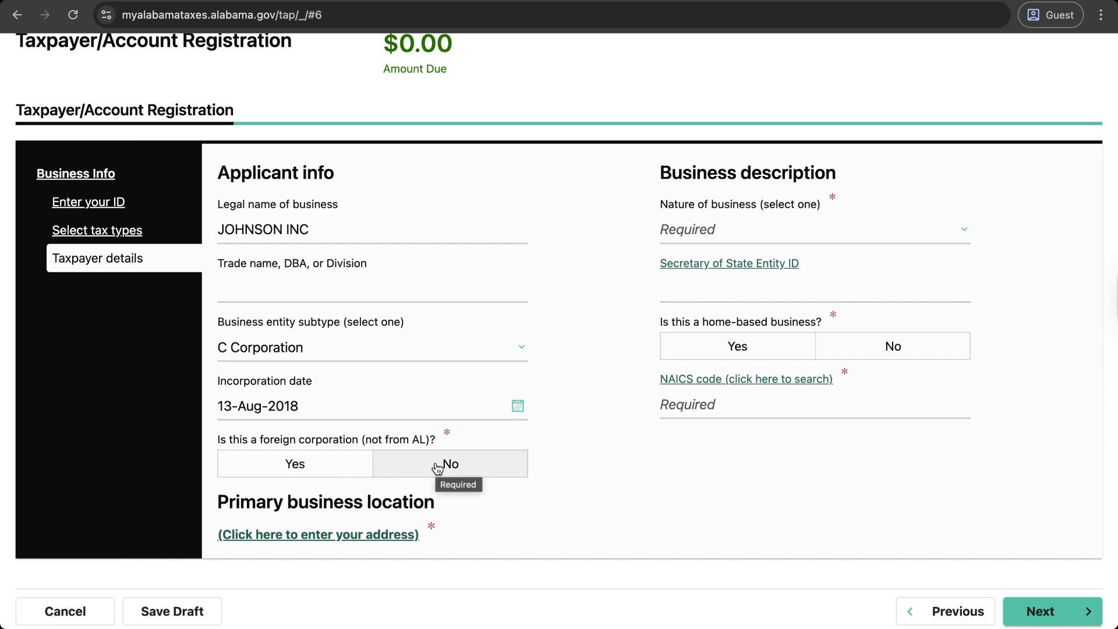
{"action": "left_click", "coordinate": [318, 474]}
{"action": "scroll", "coordinate": [531, 504], "scroll_direction": "down", "scroll_amount": 2}
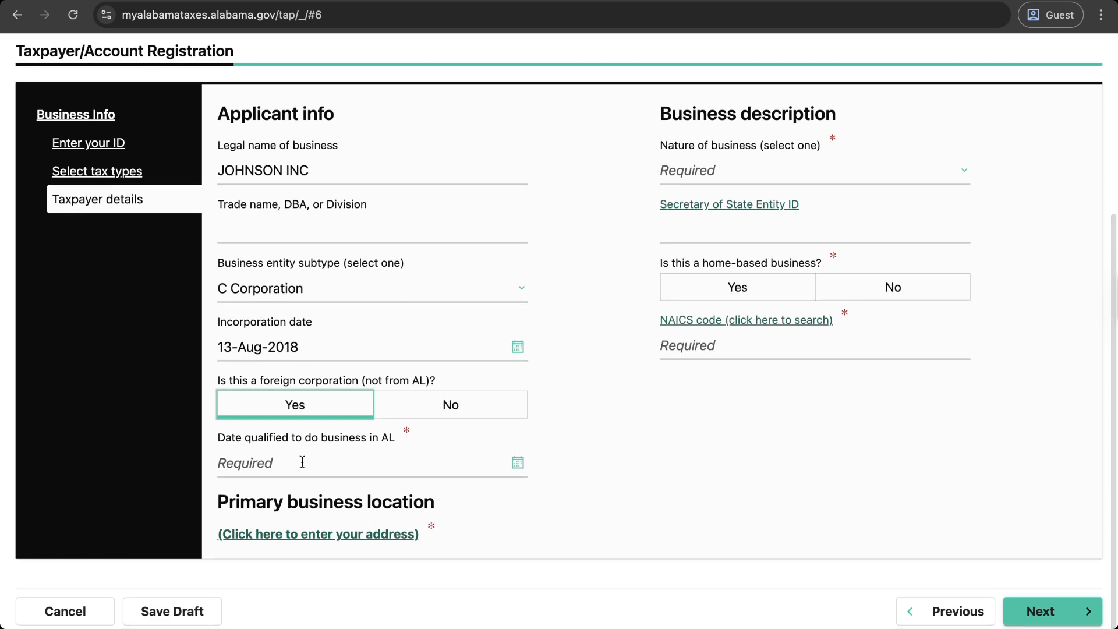
{"action": "left_click", "coordinate": [303, 466]}
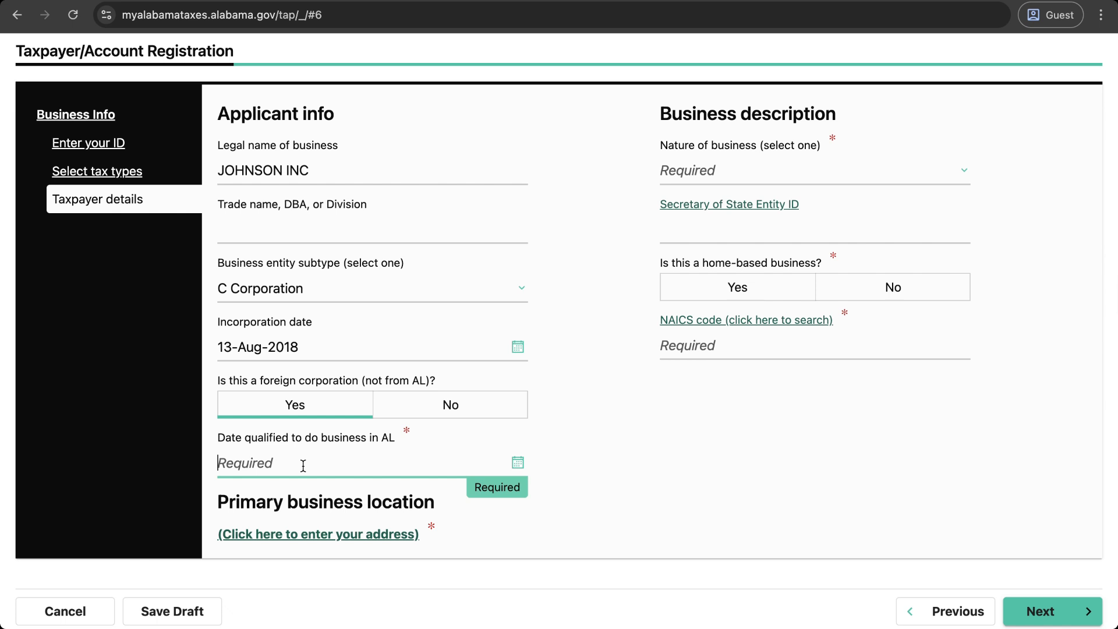
{"action": "left_click", "coordinate": [518, 462]}
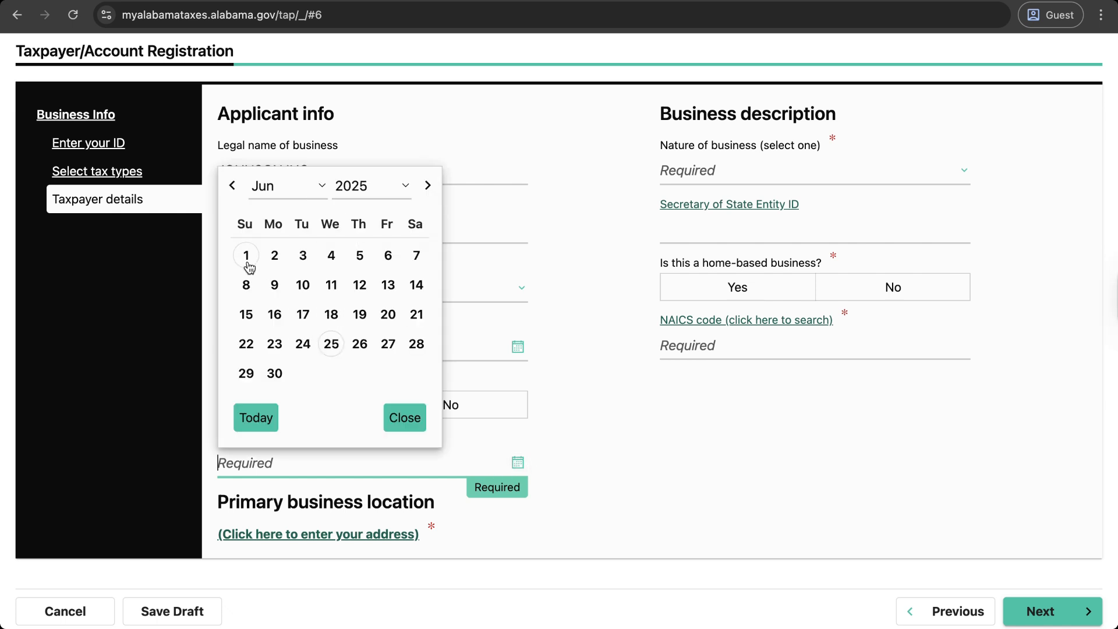
{"action": "left_click", "coordinate": [275, 373]}
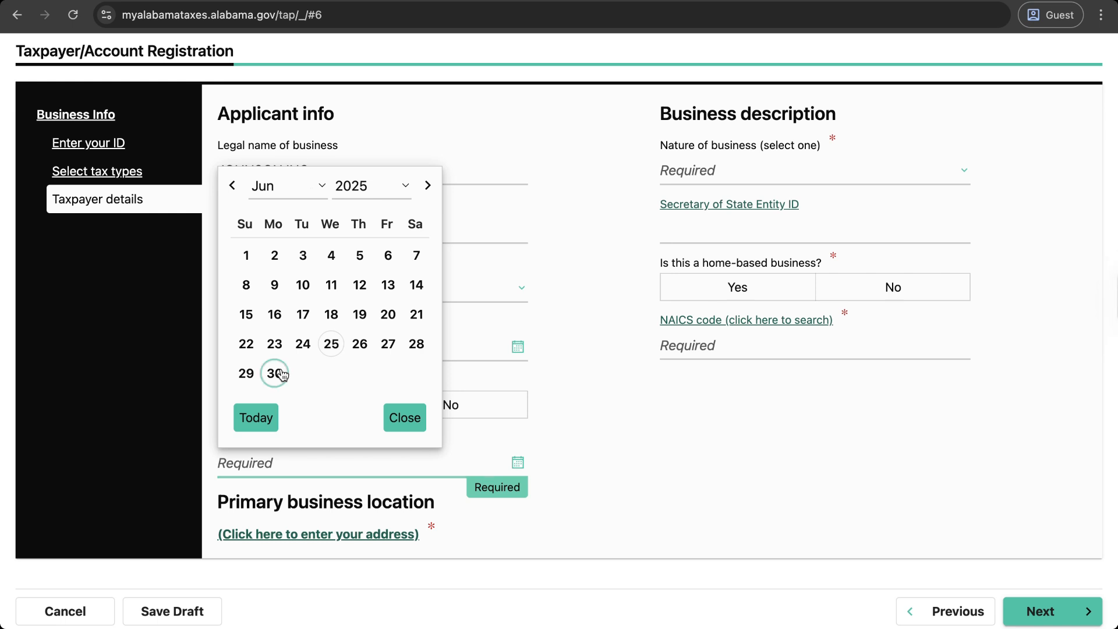
{"action": "left_click", "coordinate": [406, 419]}
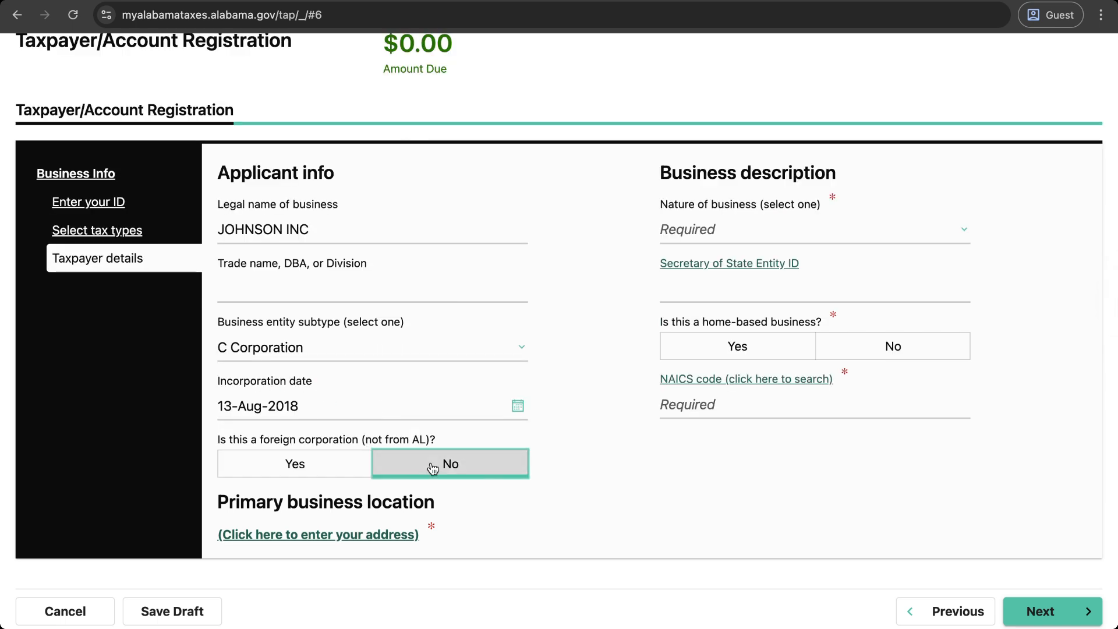
Step: Re-mark foreign corporation as Yes and correct the Alabama qualification date to today, 01-Jun-2025
{"action": "scroll", "coordinate": [451, 478], "scroll_direction": "down", "scroll_amount": 1}
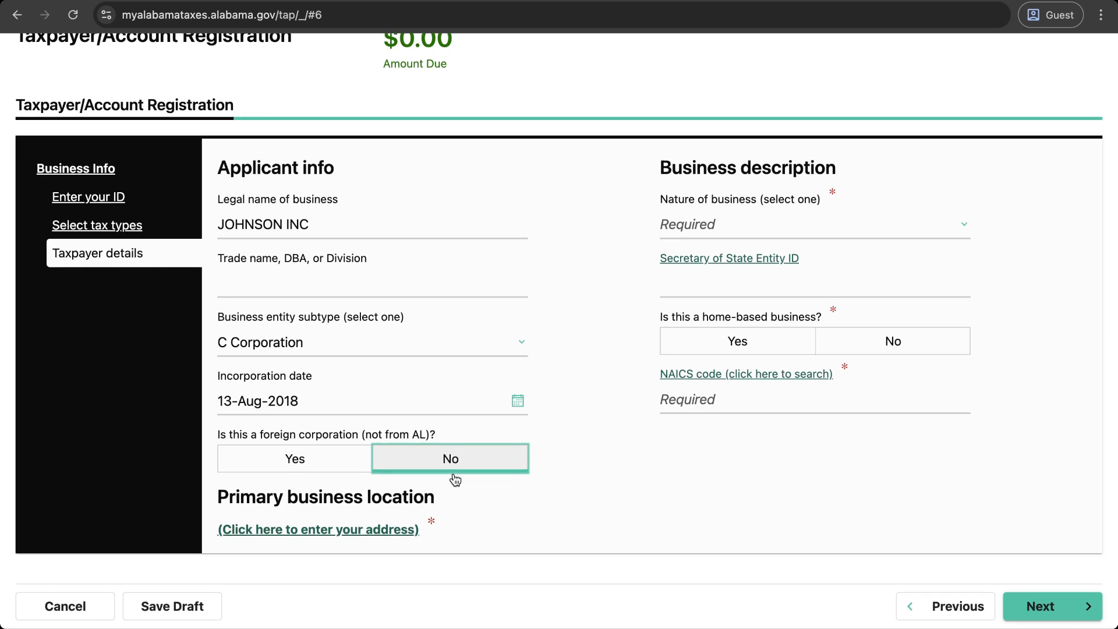
{"action": "scroll", "coordinate": [379, 474], "scroll_direction": "up", "scroll_amount": 1}
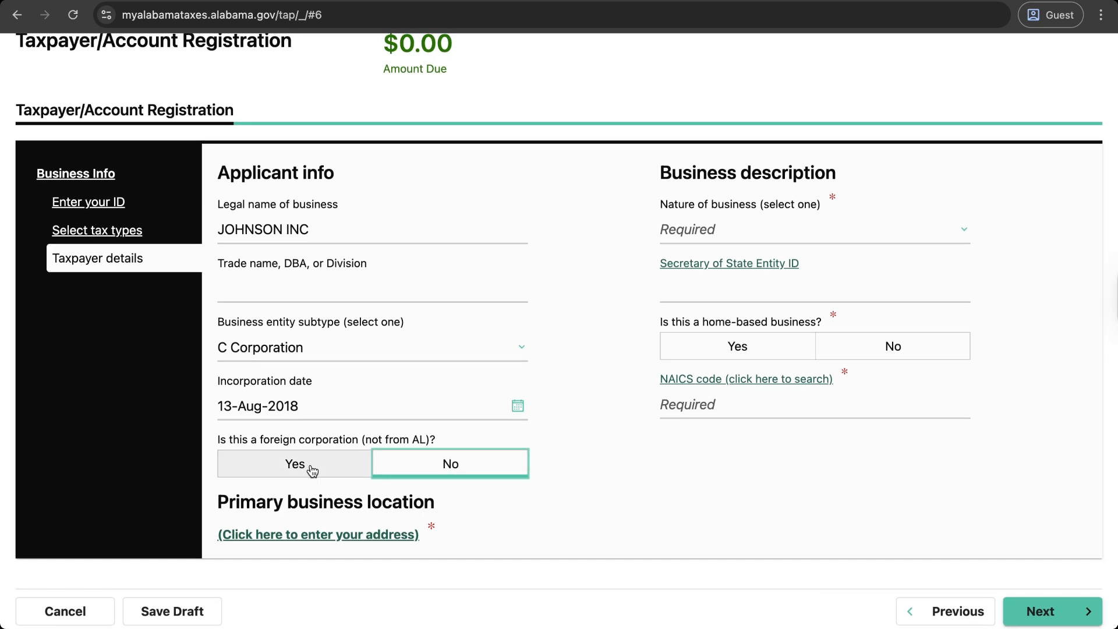
{"action": "left_click", "coordinate": [311, 469]}
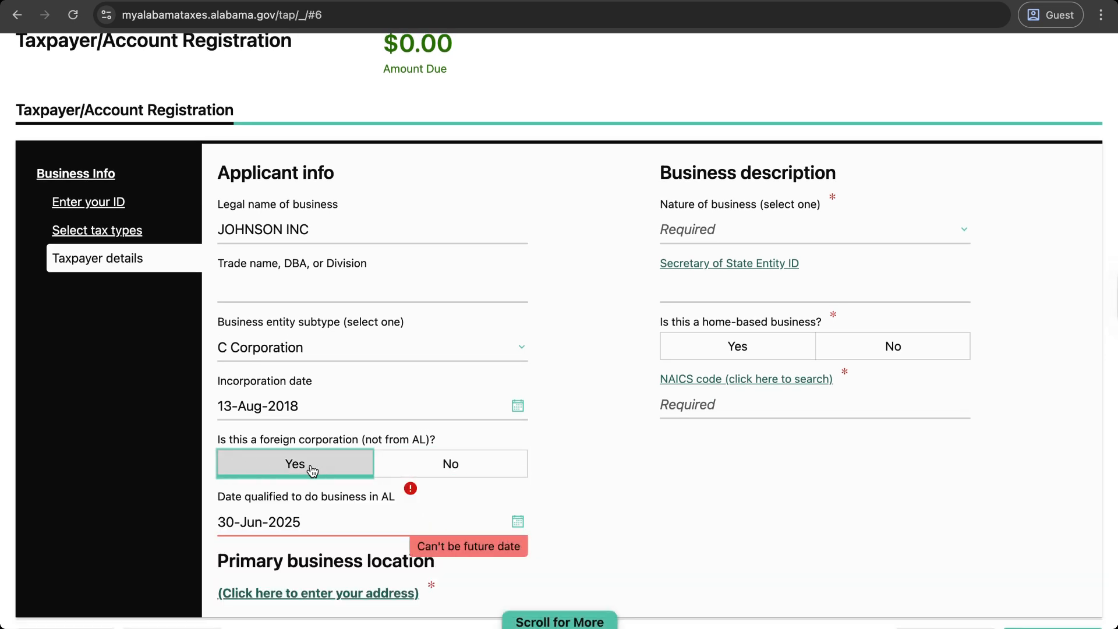
{"action": "left_click", "coordinate": [450, 522]}
{"action": "left_click", "coordinate": [518, 521]}
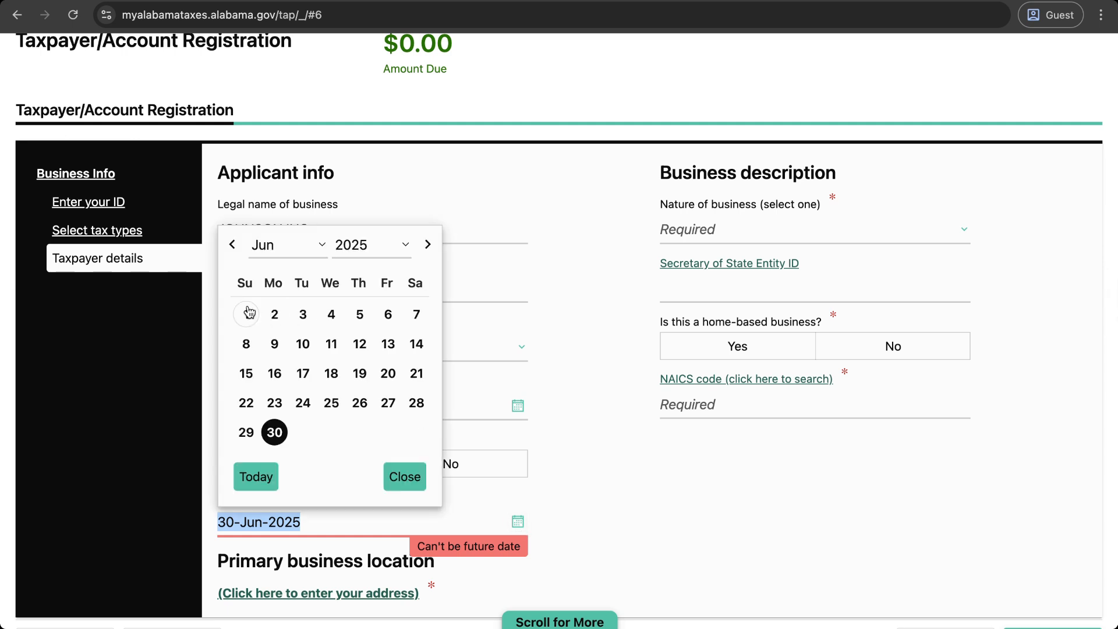
{"action": "left_click", "coordinate": [264, 472]}
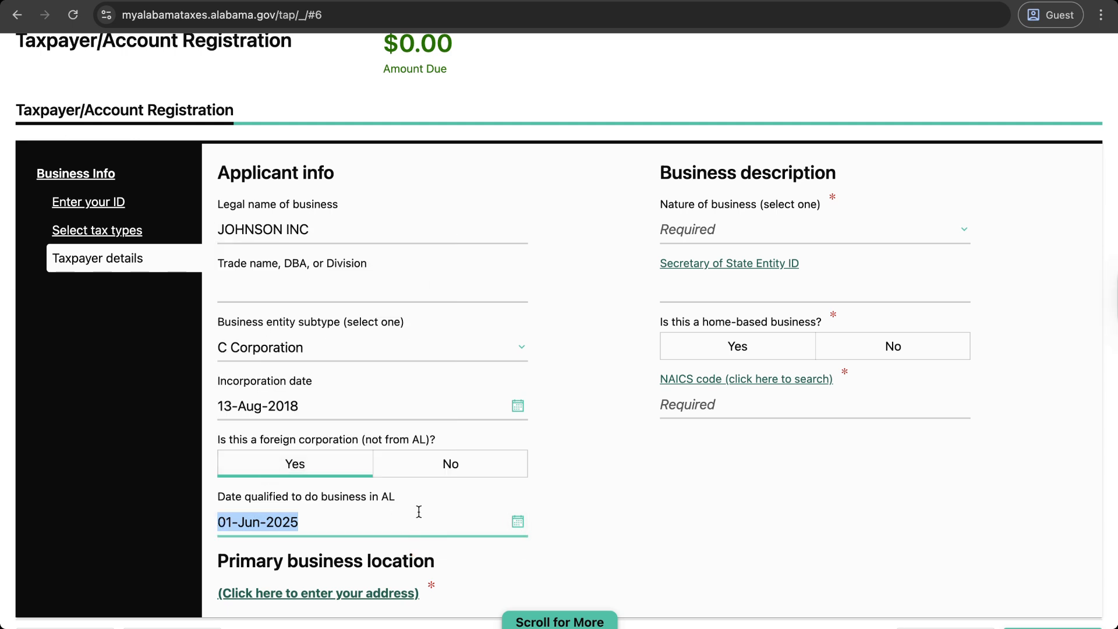
{"action": "scroll", "coordinate": [536, 494], "scroll_direction": "down", "scroll_amount": 2}
{"action": "left_click", "coordinate": [636, 481]}
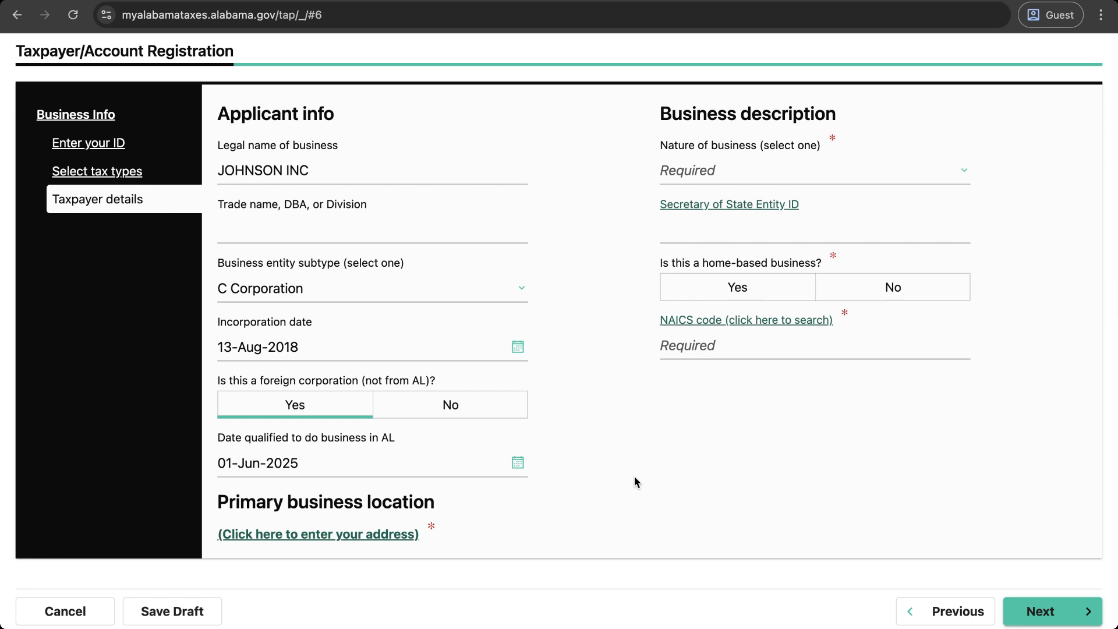
Step: Set the nature of business to Retail and answer Yes to the home-based business question
{"action": "left_click", "coordinate": [750, 173]}
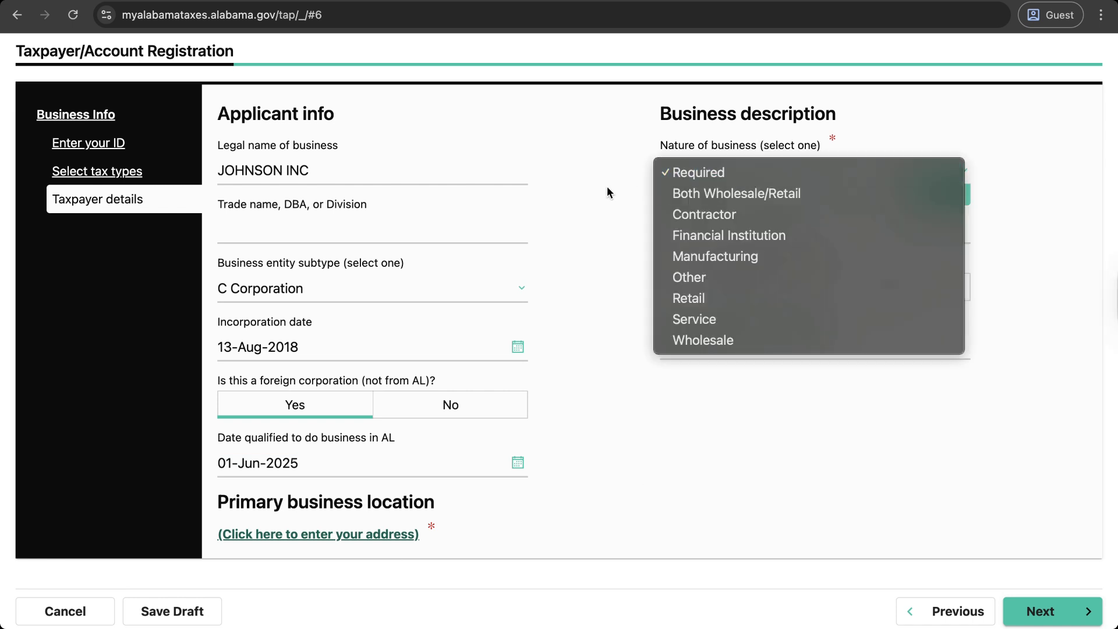
{"action": "left_click", "coordinate": [740, 299]}
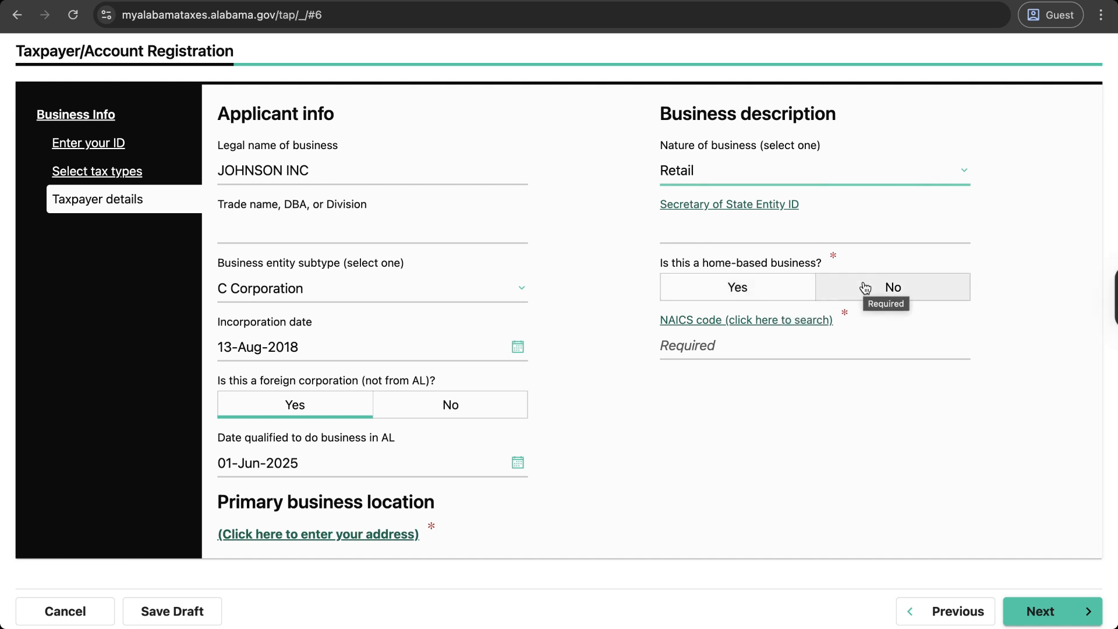
{"action": "left_click", "coordinate": [761, 299]}
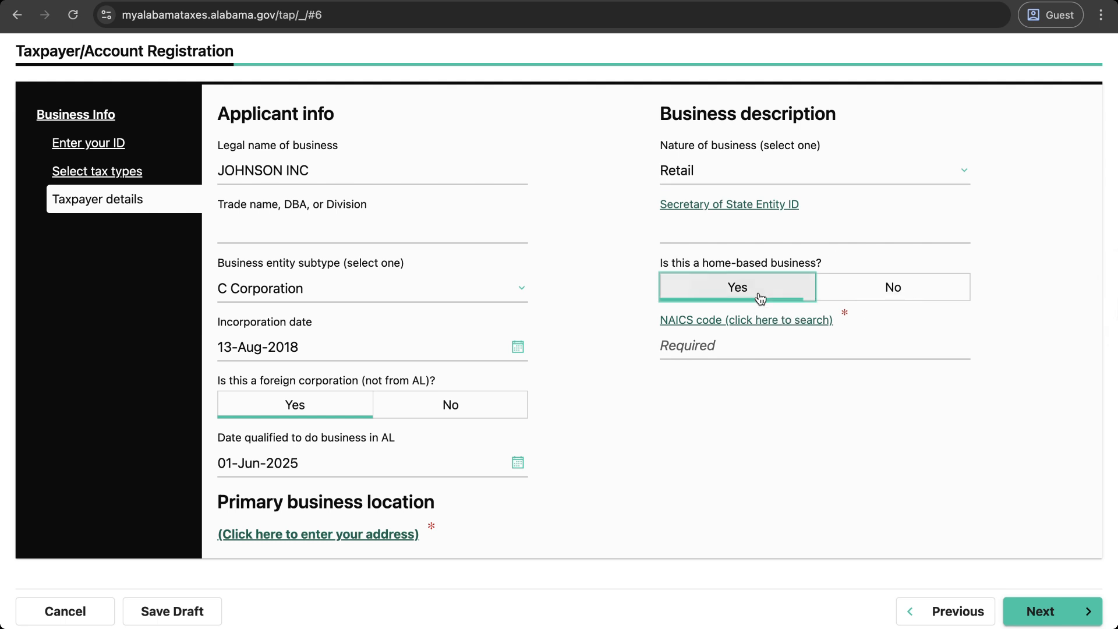
{"action": "left_click", "coordinate": [717, 344]}
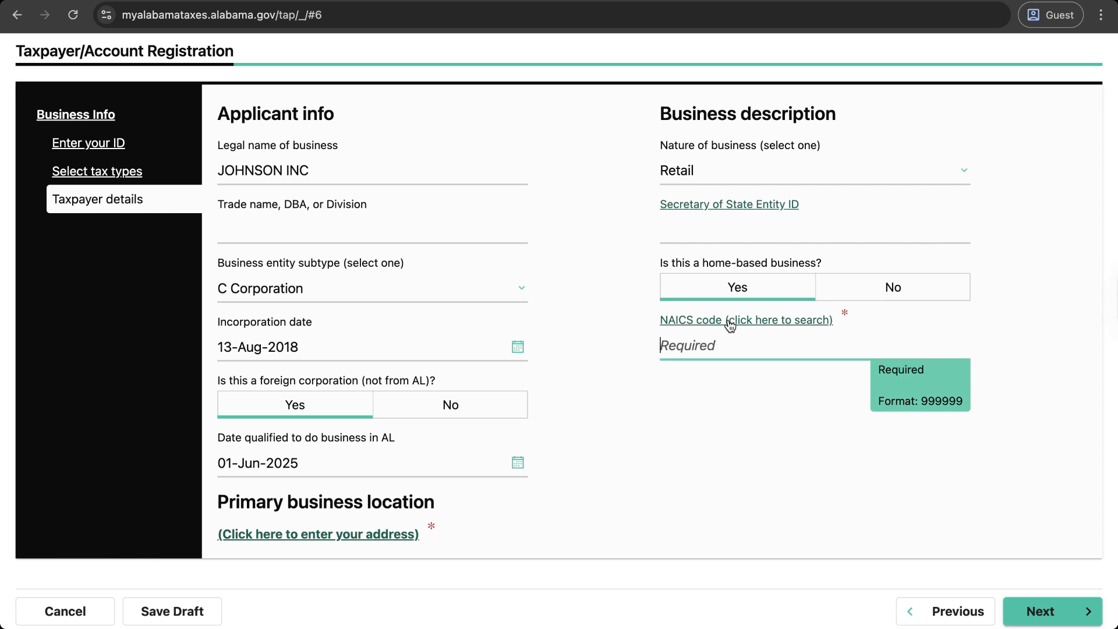
Step: Search NAICS codes for 'softeware publishers' and choose 513210 - Software Publishers
{"action": "left_click", "coordinate": [729, 323]}
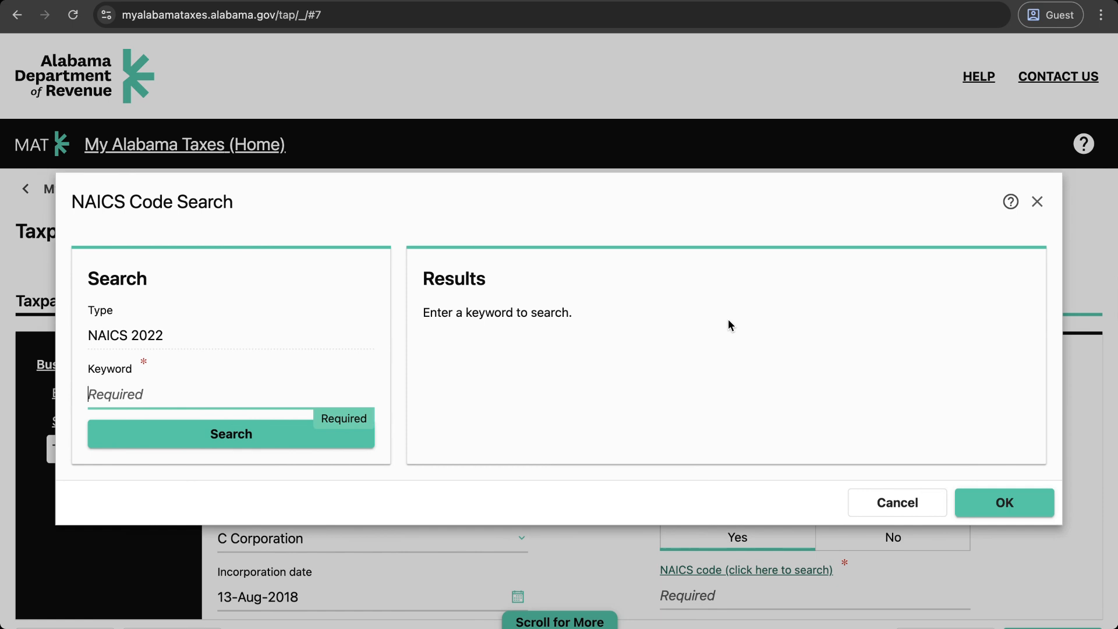
{"action": "type", "text": "softeware publishers"}
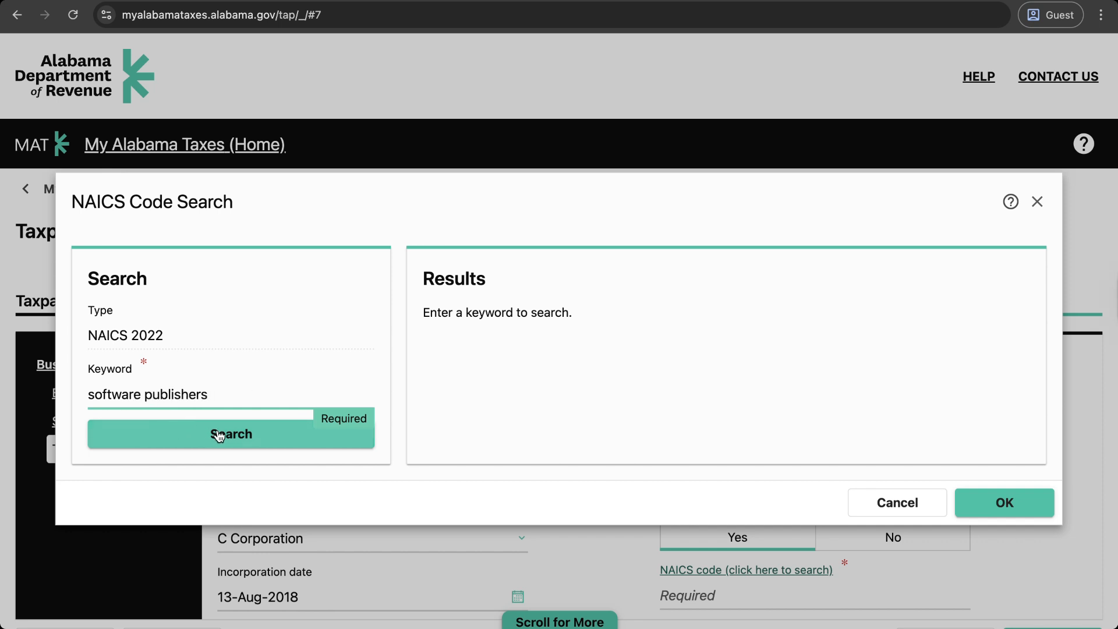
{"action": "left_click", "coordinate": [219, 436]}
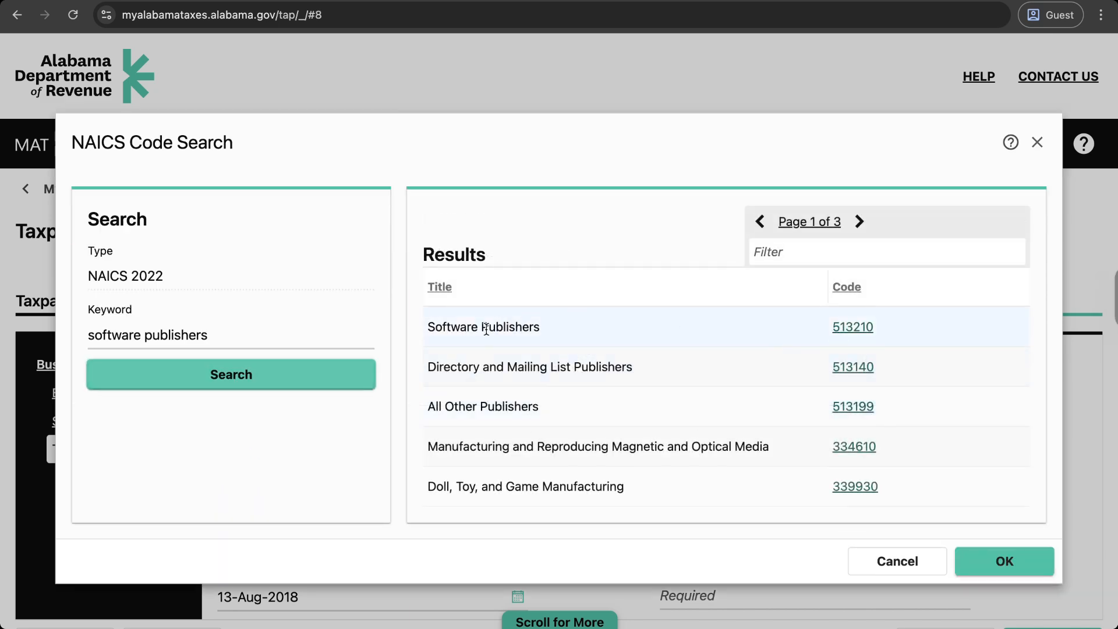
{"action": "left_click", "coordinate": [863, 335]}
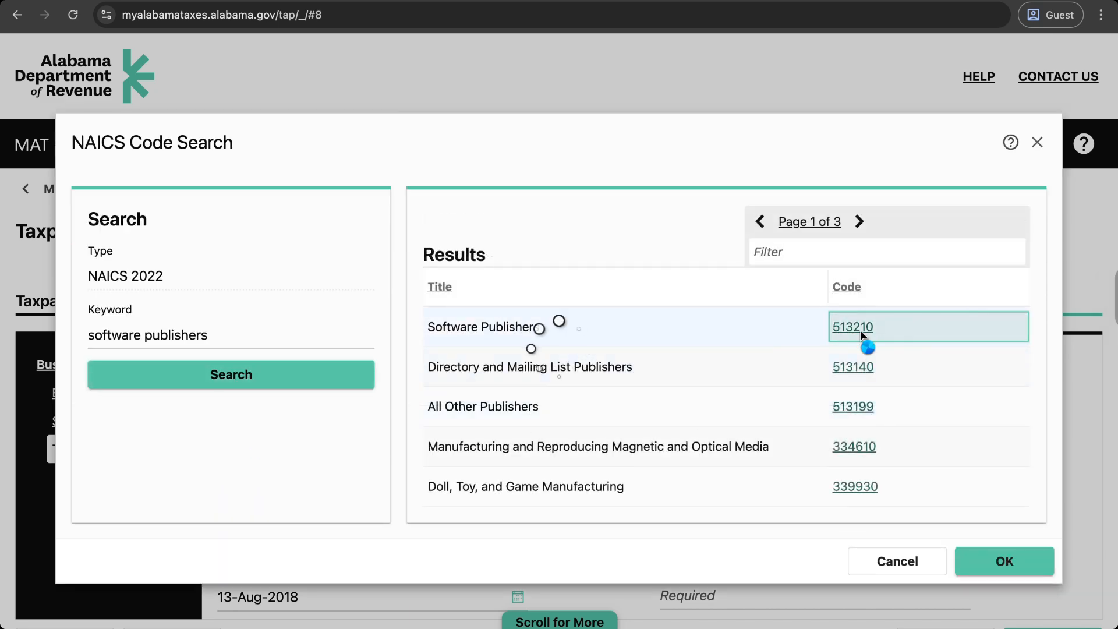
{"action": "scroll", "coordinate": [655, 402], "scroll_direction": "down", "scroll_amount": 2}
{"action": "scroll", "coordinate": [689, 525], "scroll_direction": "down", "scroll_amount": 3}
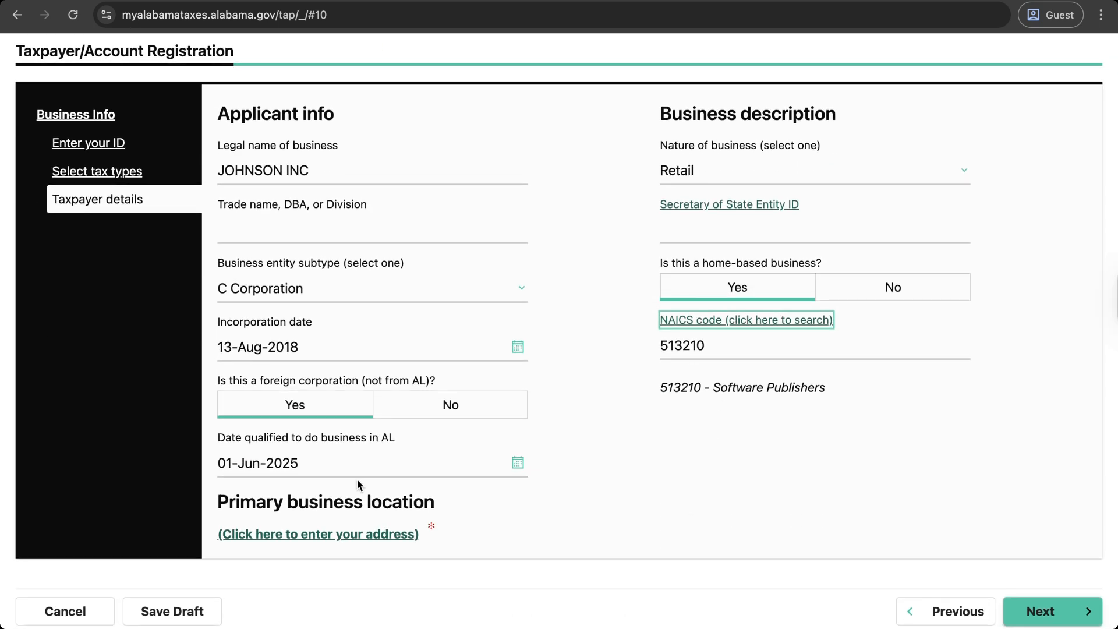
Step: Enter the primary business street, city, ZIP and state CALIFORNIA, select the USPS-verified address, and save
{"action": "left_click", "coordinate": [316, 535]}
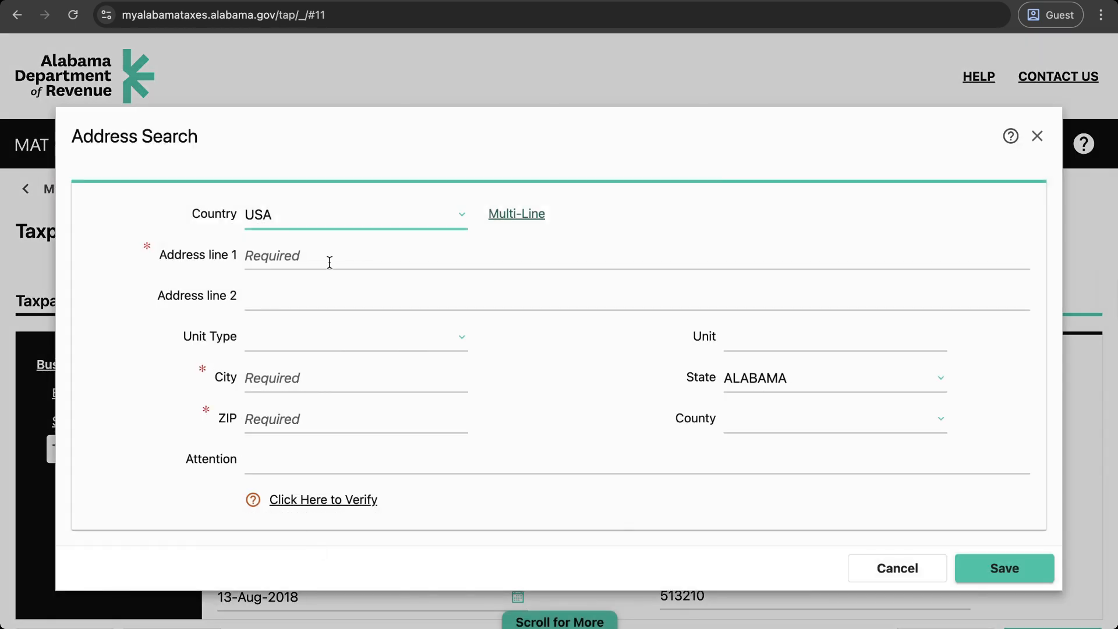
{"action": "left_click", "coordinate": [322, 261]}
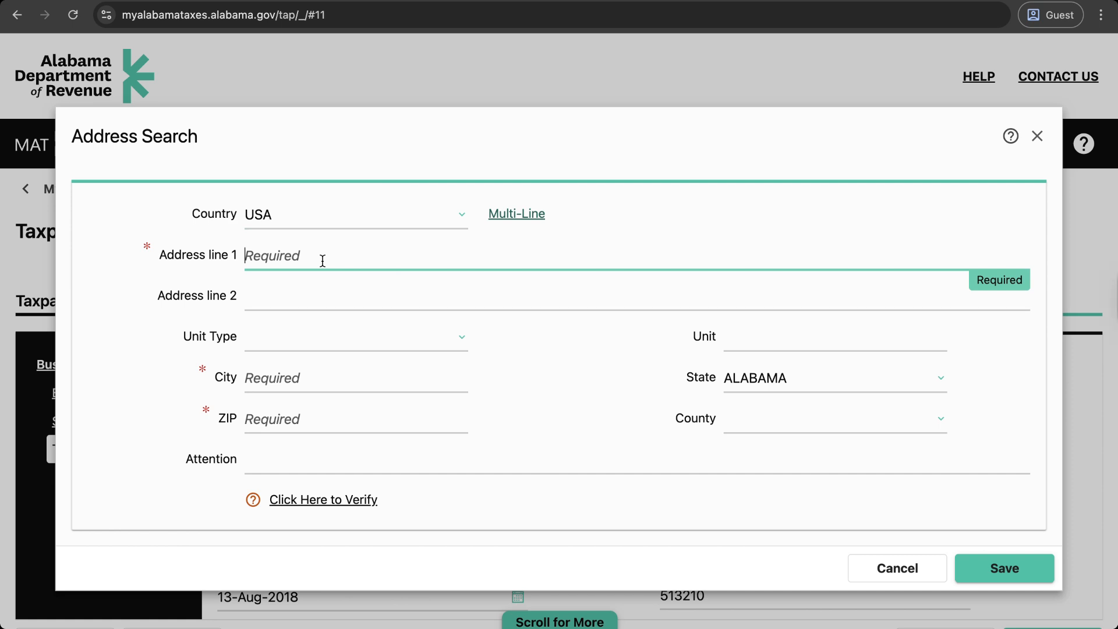
{"action": "type", "text": "123 MAIN STREET"}
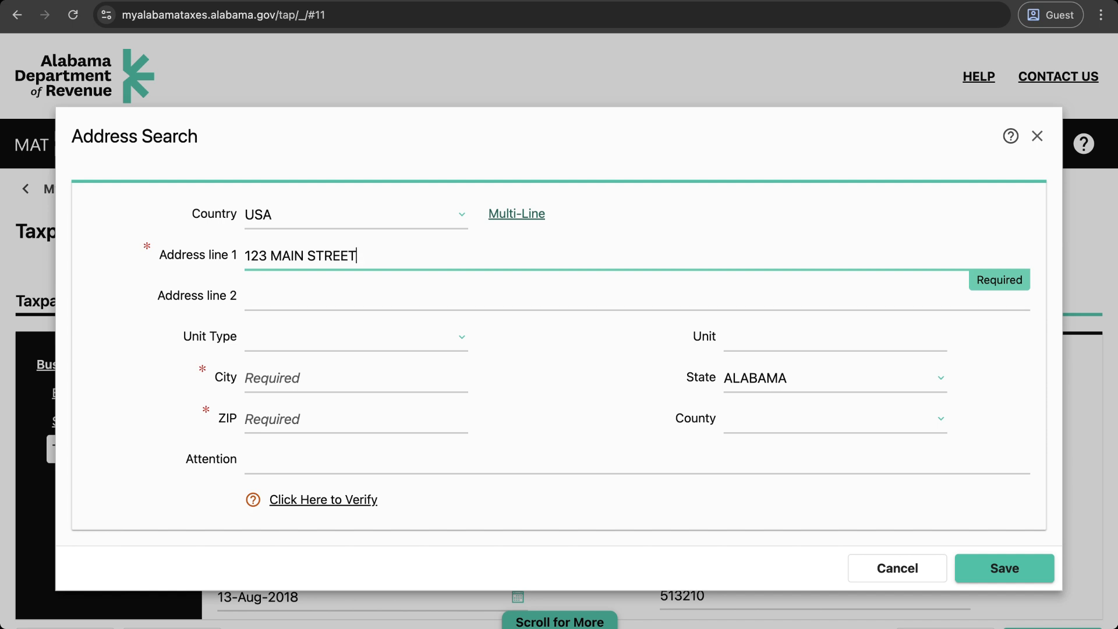
{"action": "left_click", "coordinate": [304, 371]}
{"action": "type", "text": "MILPITAS"}
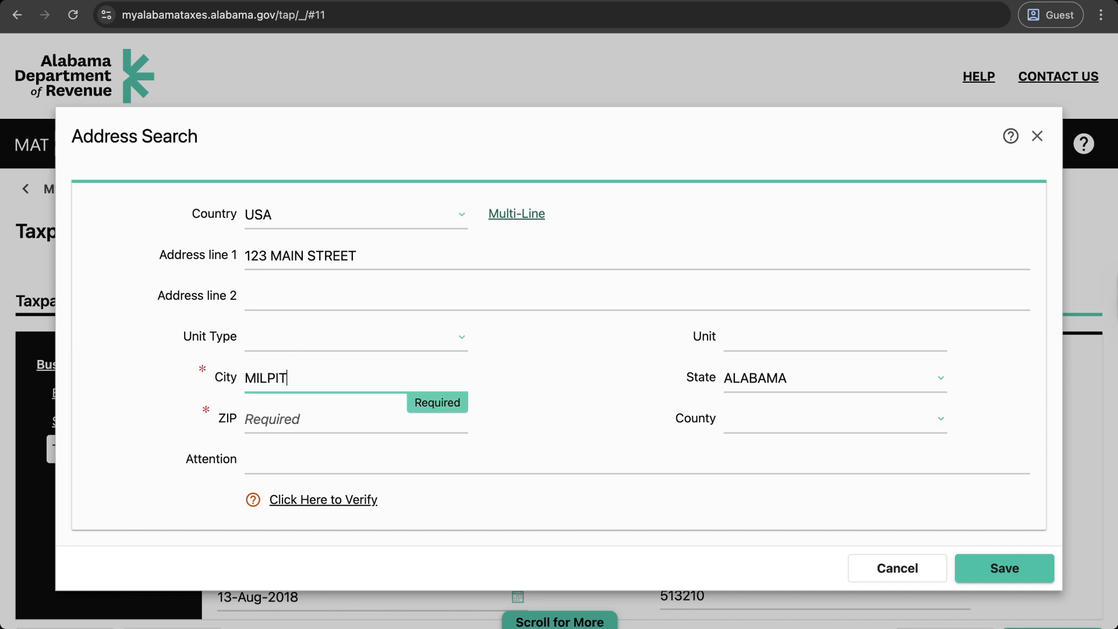
{"action": "left_click", "coordinate": [300, 420]}
{"action": "type", "text": "93503"}
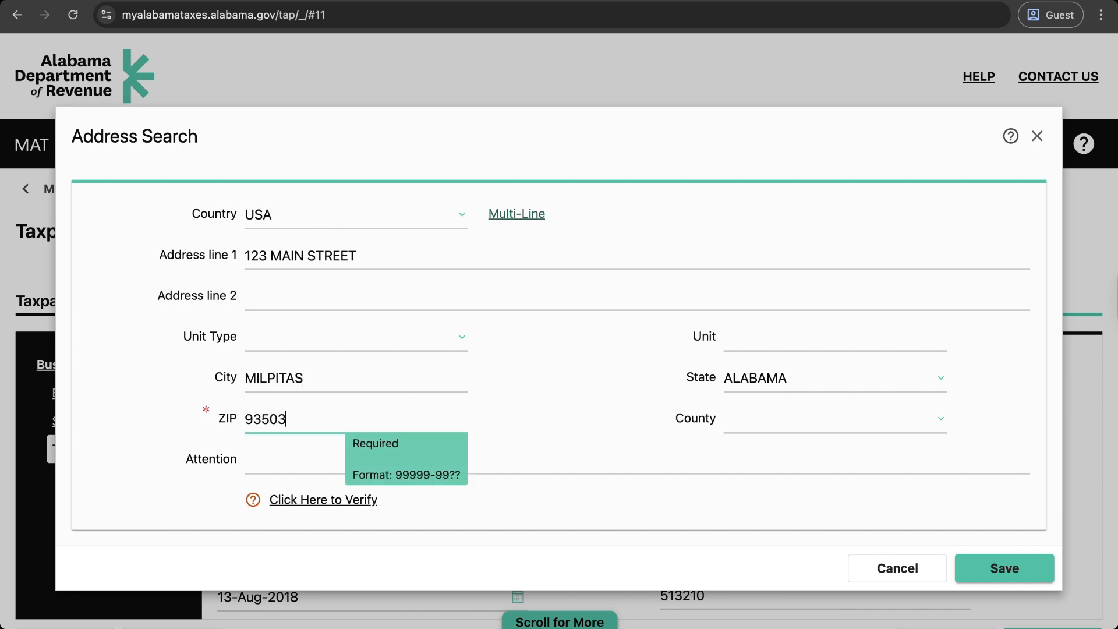
{"action": "left_click", "coordinate": [789, 376]}
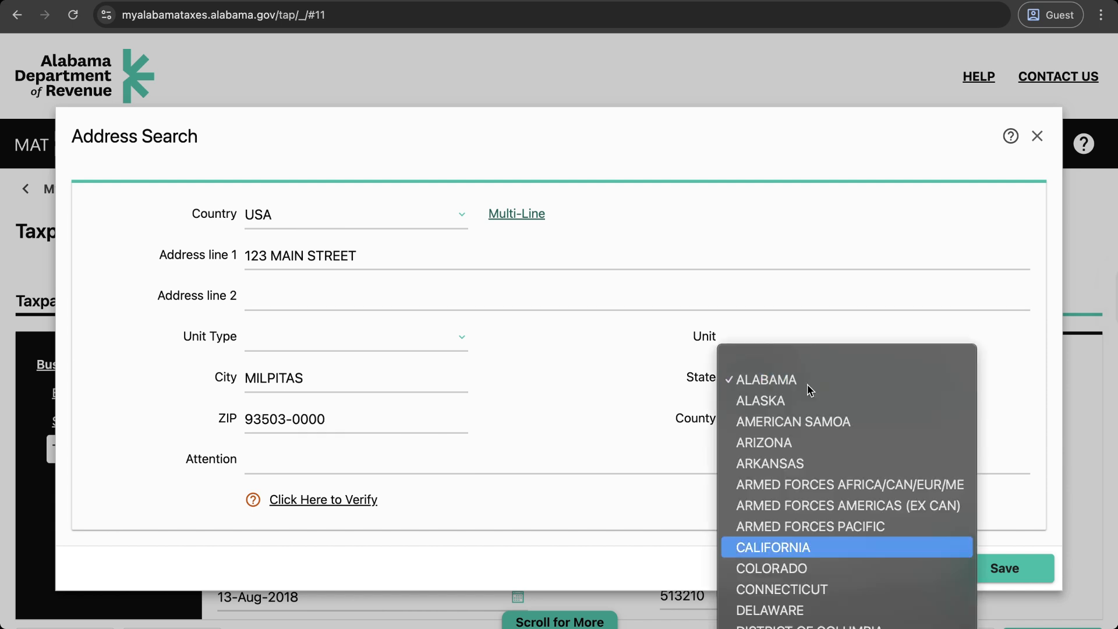
{"action": "left_click", "coordinate": [782, 545]}
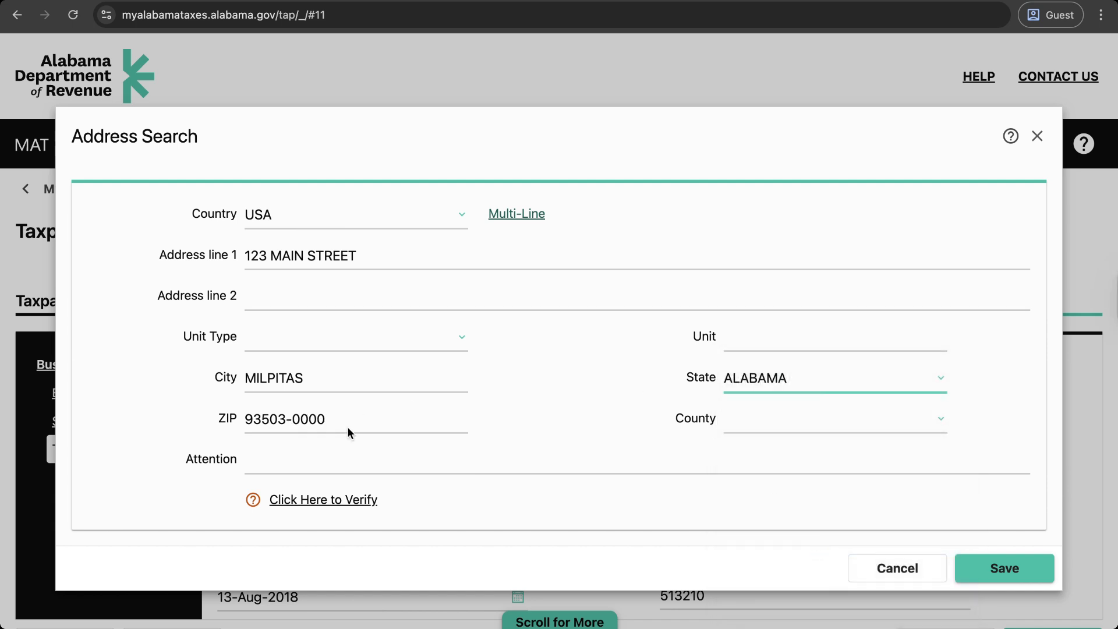
{"action": "left_click", "coordinate": [321, 509]}
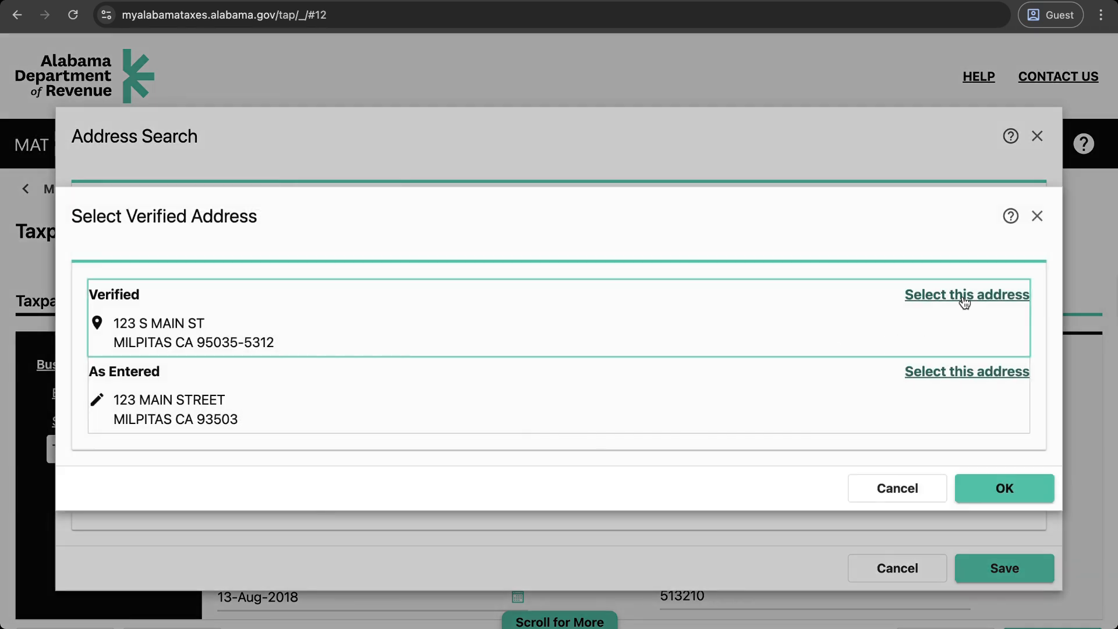
{"action": "left_click", "coordinate": [964, 296]}
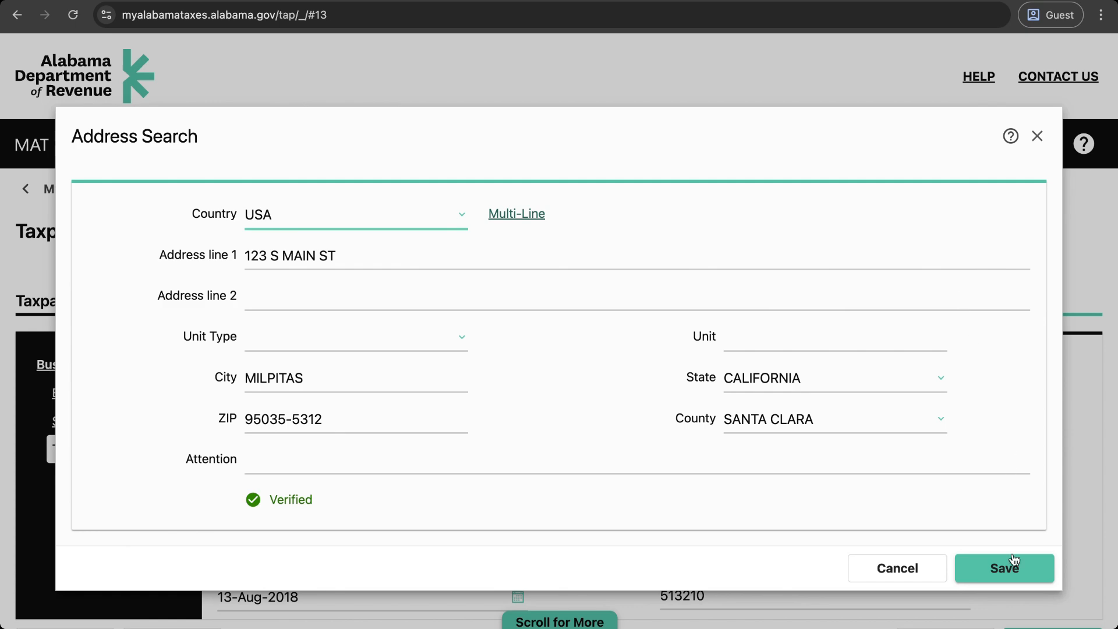
{"action": "left_click", "coordinate": [1019, 577]}
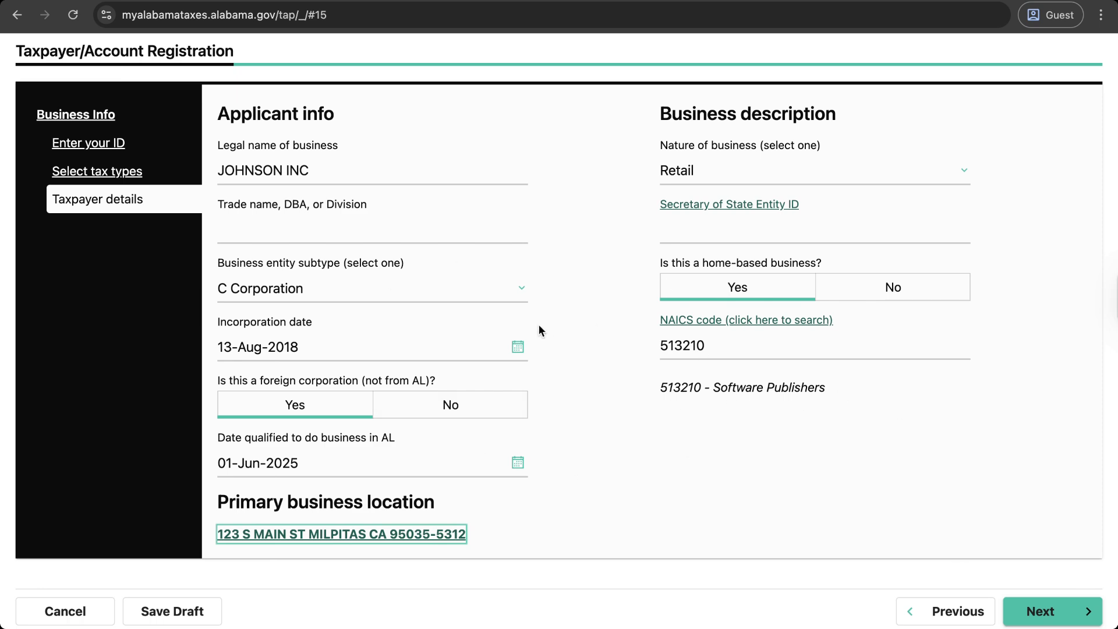
Step: Continue to Contact info and fill in the contact's name, phone number and e-mail
{"action": "left_click", "coordinate": [1070, 618]}
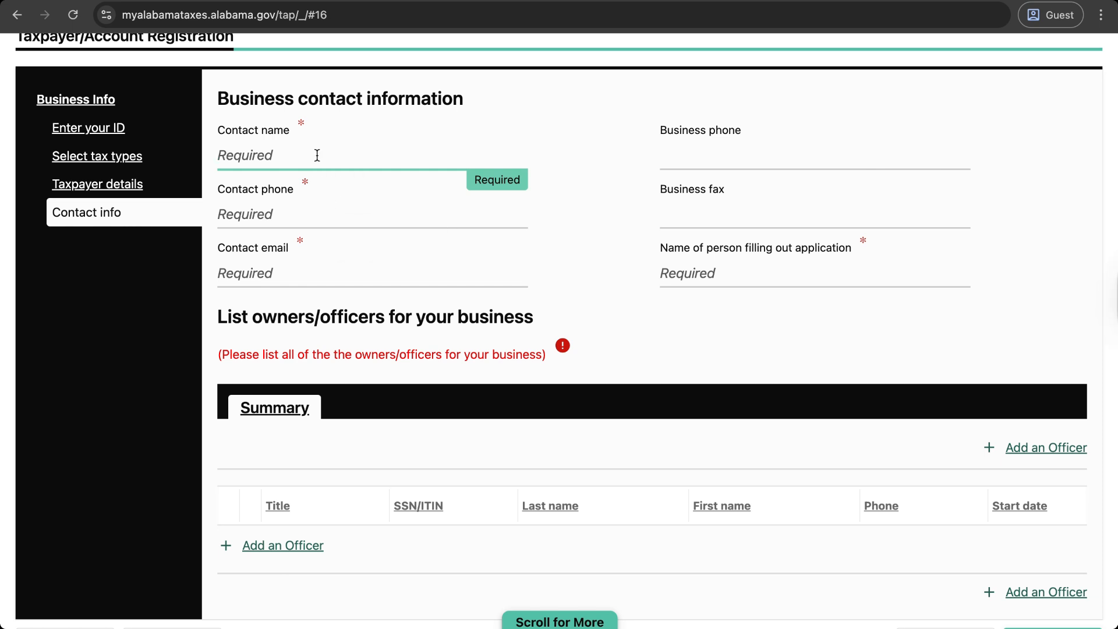
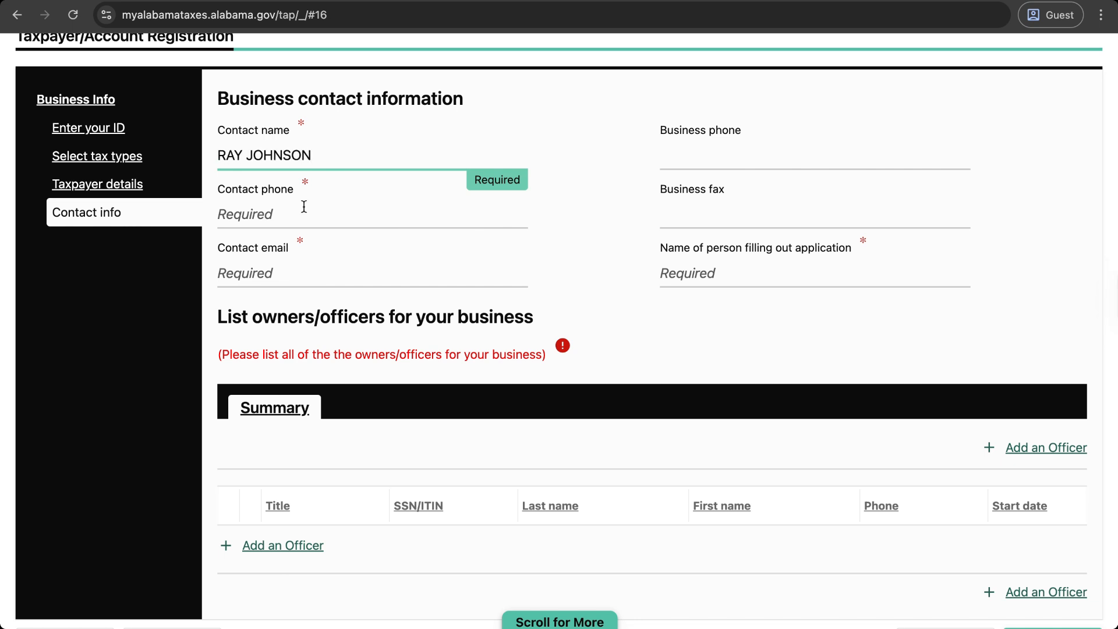
{"action": "left_click", "coordinate": [305, 209]}
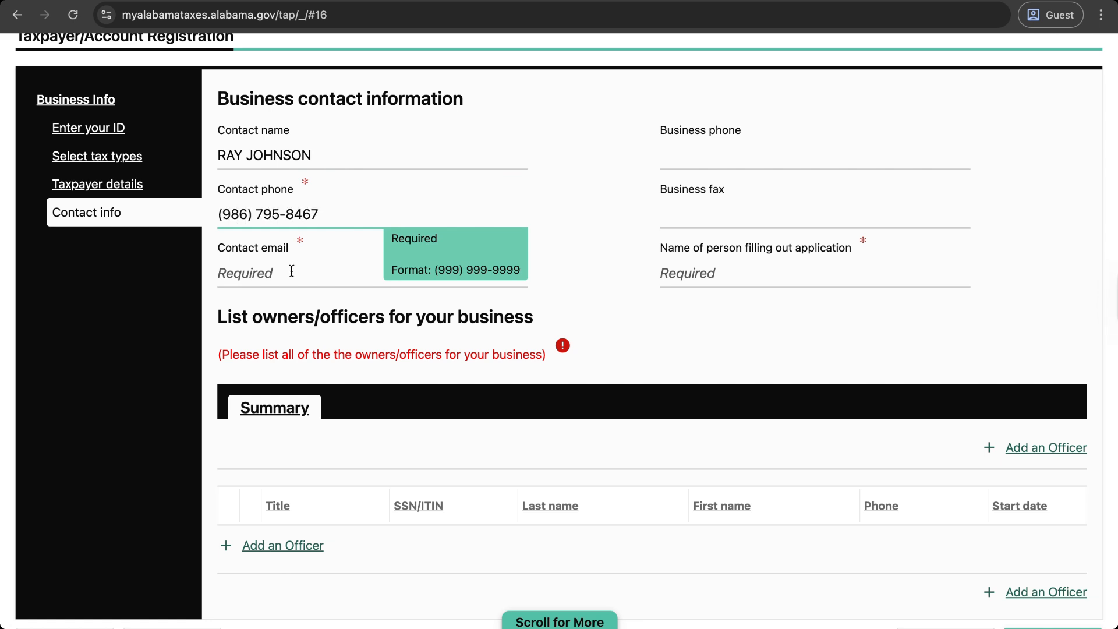
{"action": "left_click", "coordinate": [291, 271]}
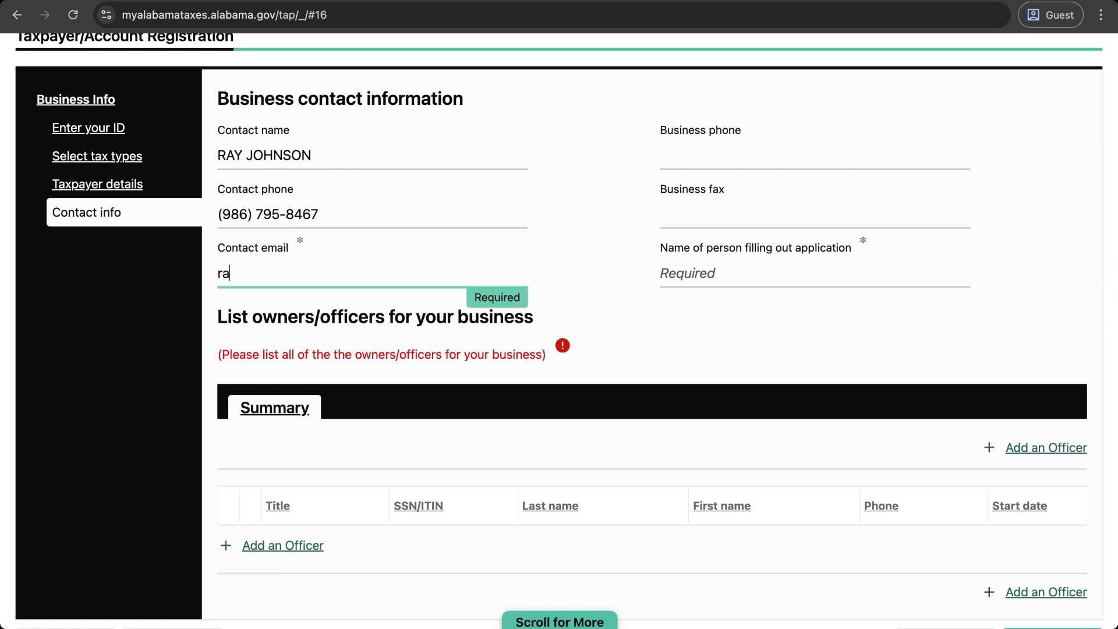
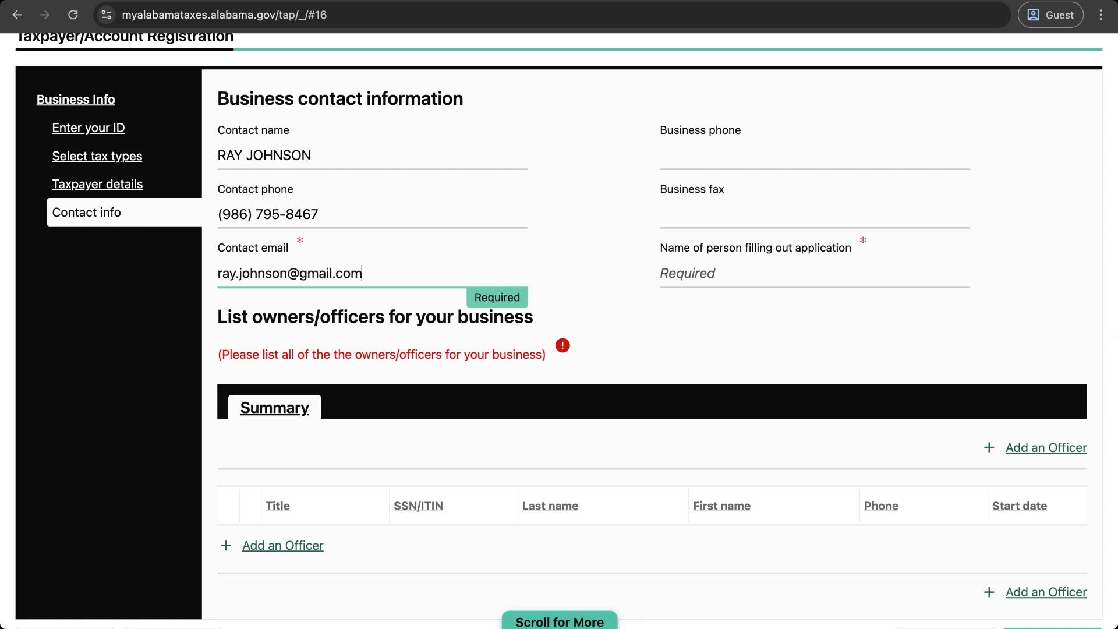
Step: Enter the name of the person filling out the application, fixing a typo
{"action": "left_click", "coordinate": [728, 277]}
{"action": "scroll", "coordinate": [560, 248], "scroll_direction": "down", "scroll_amount": 2}
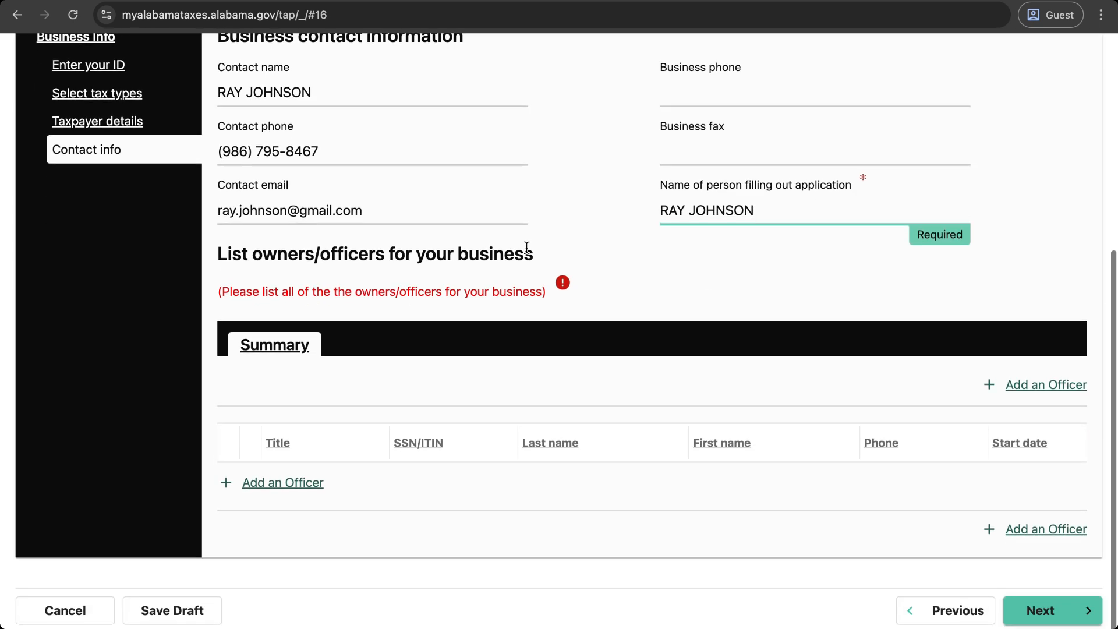
{"action": "left_click", "coordinate": [479, 347]}
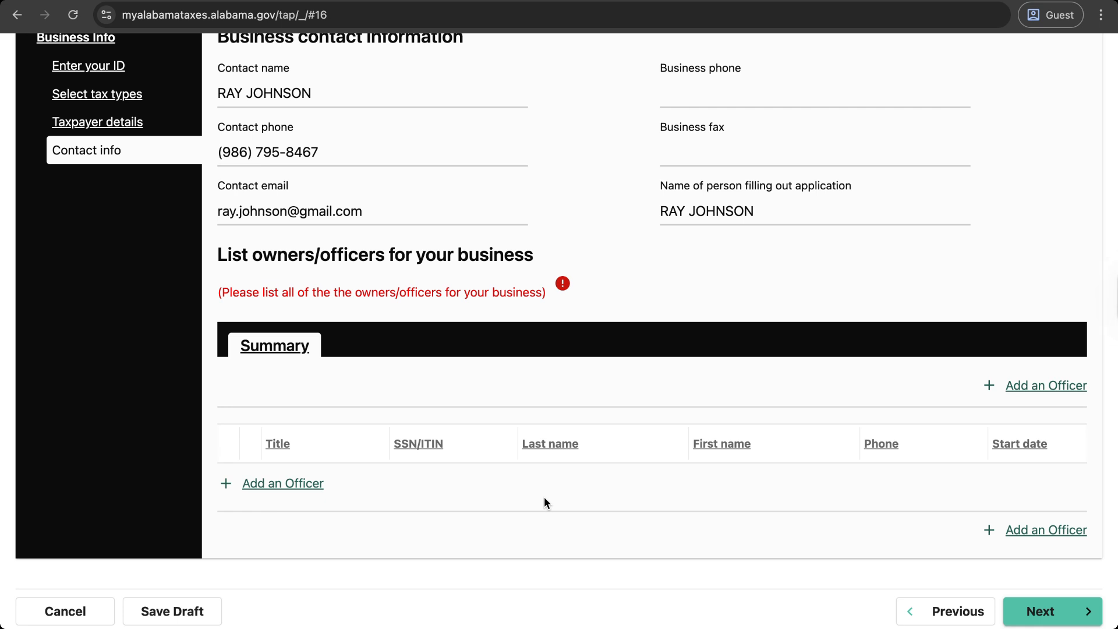
Step: Add a new owner/officer entry and enter the officer's SSN
{"action": "left_click", "coordinate": [290, 487]}
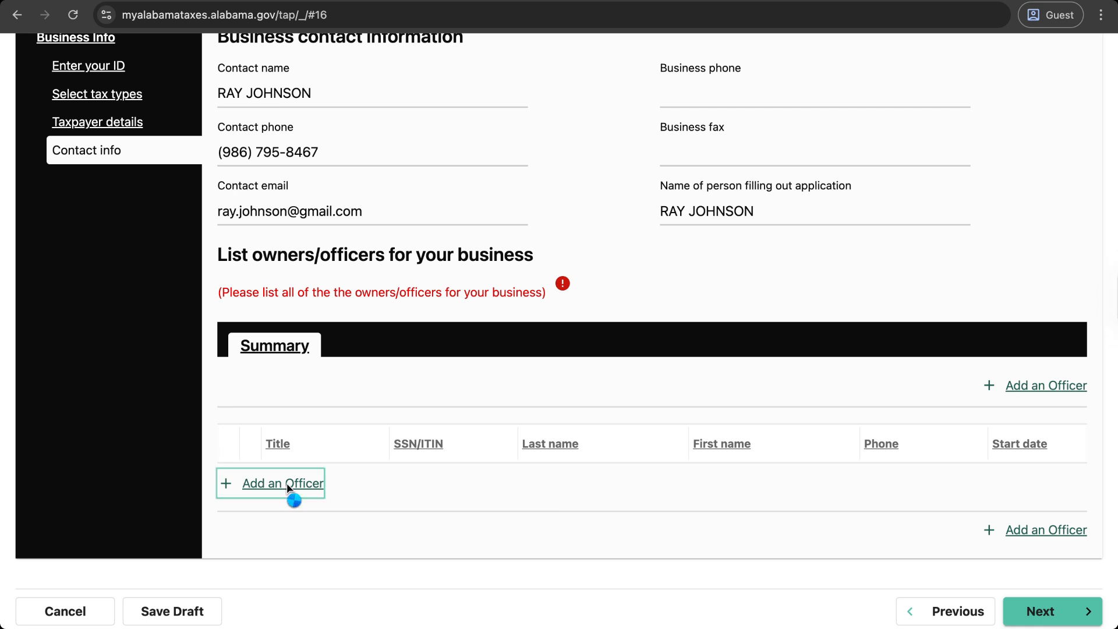
{"action": "scroll", "coordinate": [421, 443], "scroll_direction": "down", "scroll_amount": 3}
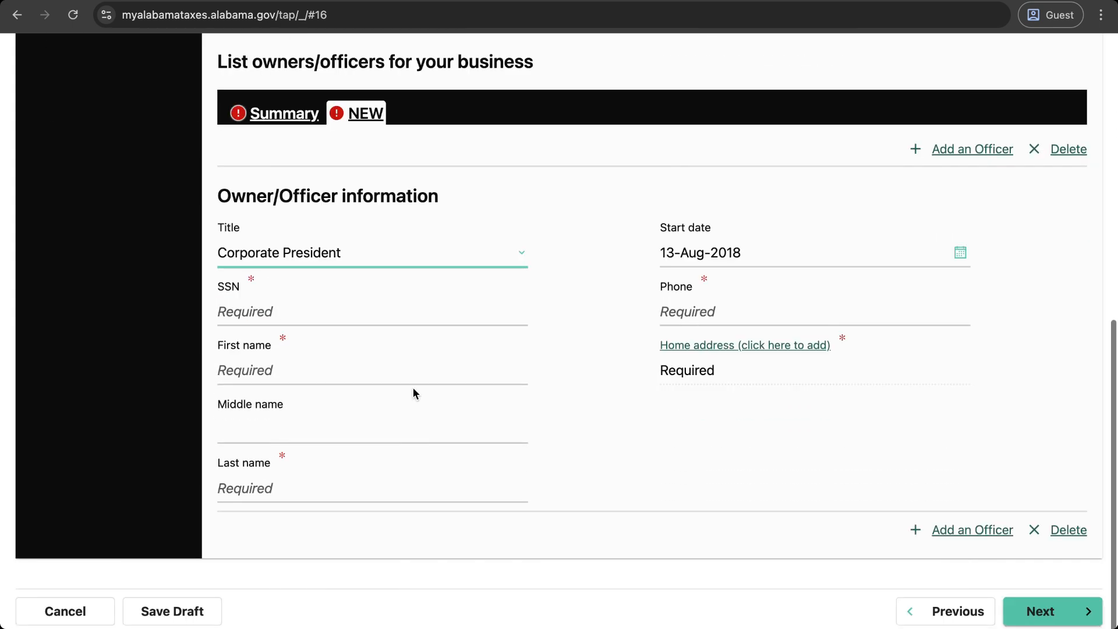
{"action": "left_click", "coordinate": [314, 315]}
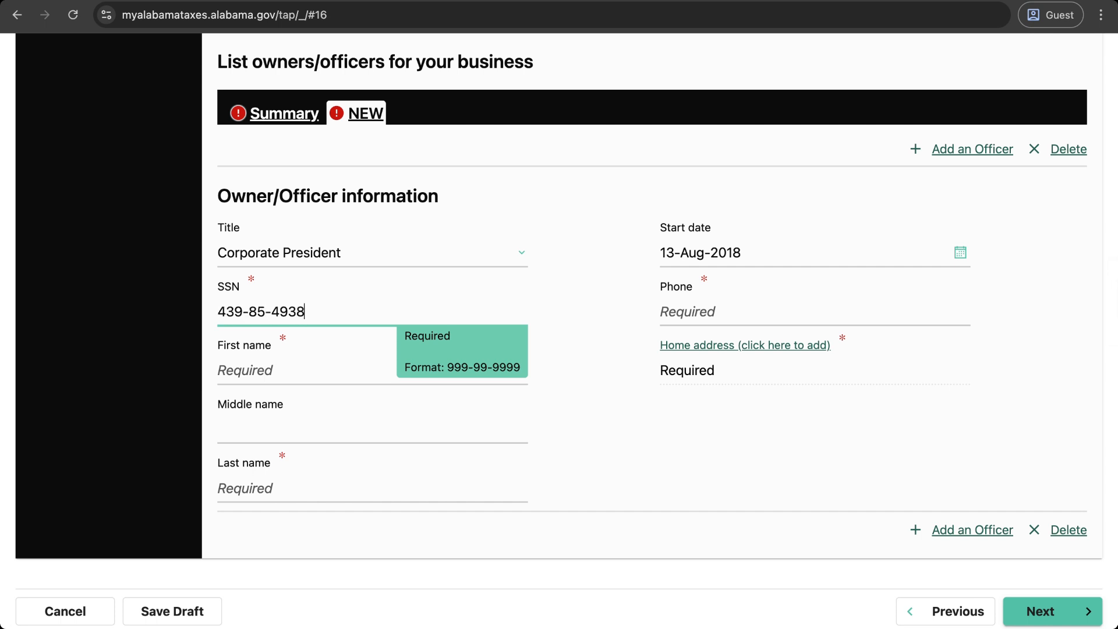
Step: Enter the officer's first name, last name and phone number
{"action": "left_click", "coordinate": [288, 366]}
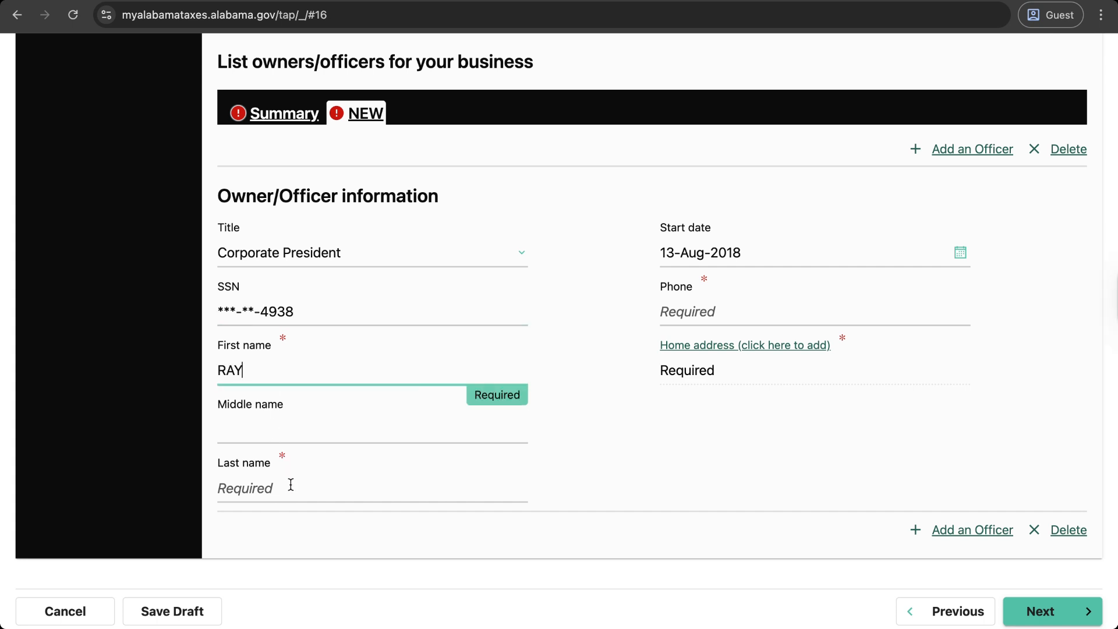
{"action": "left_click", "coordinate": [290, 484]}
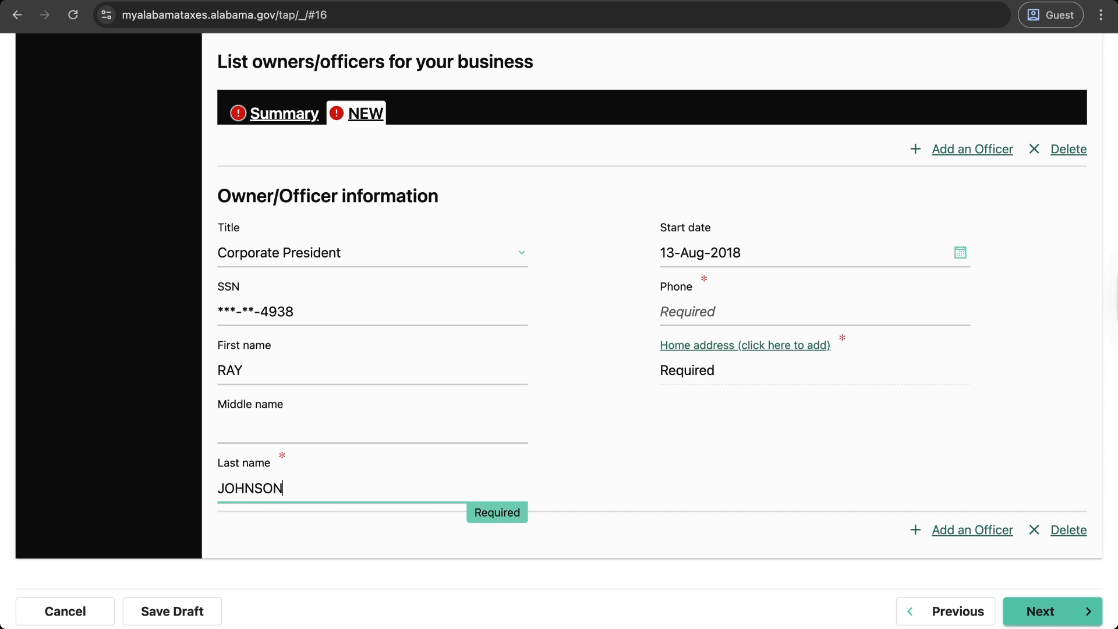
{"action": "left_click", "coordinate": [730, 305]}
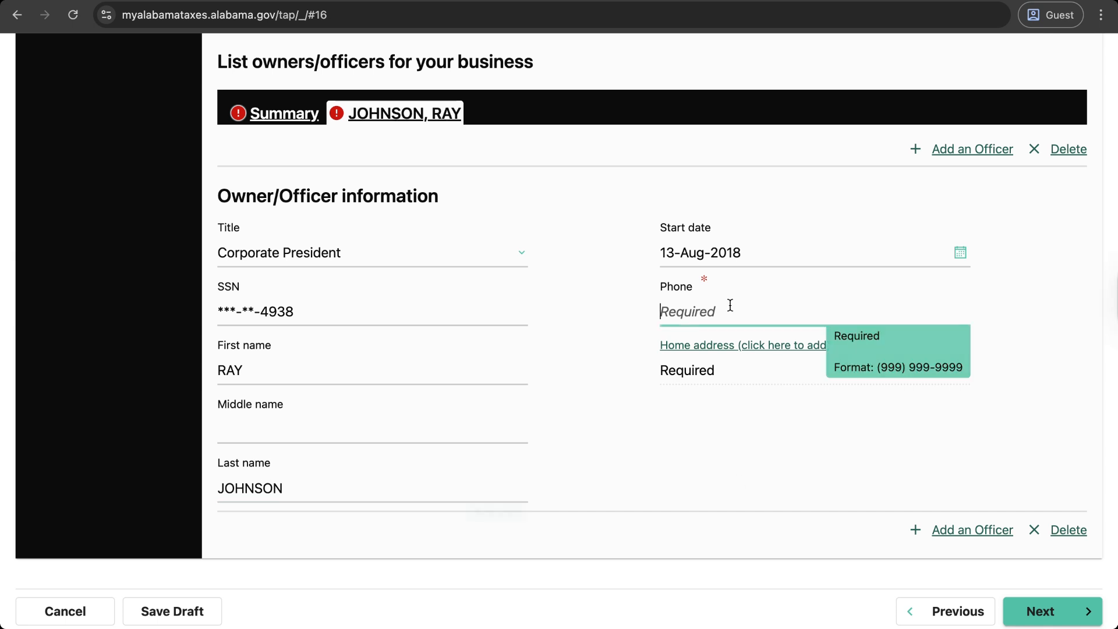
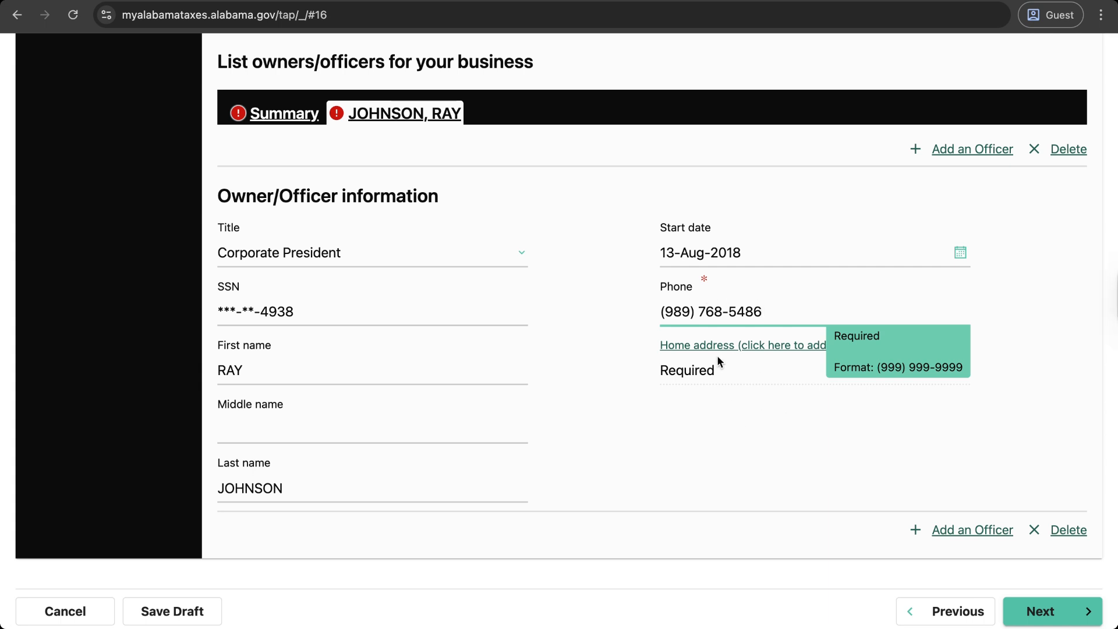
{"action": "left_click", "coordinate": [693, 444]}
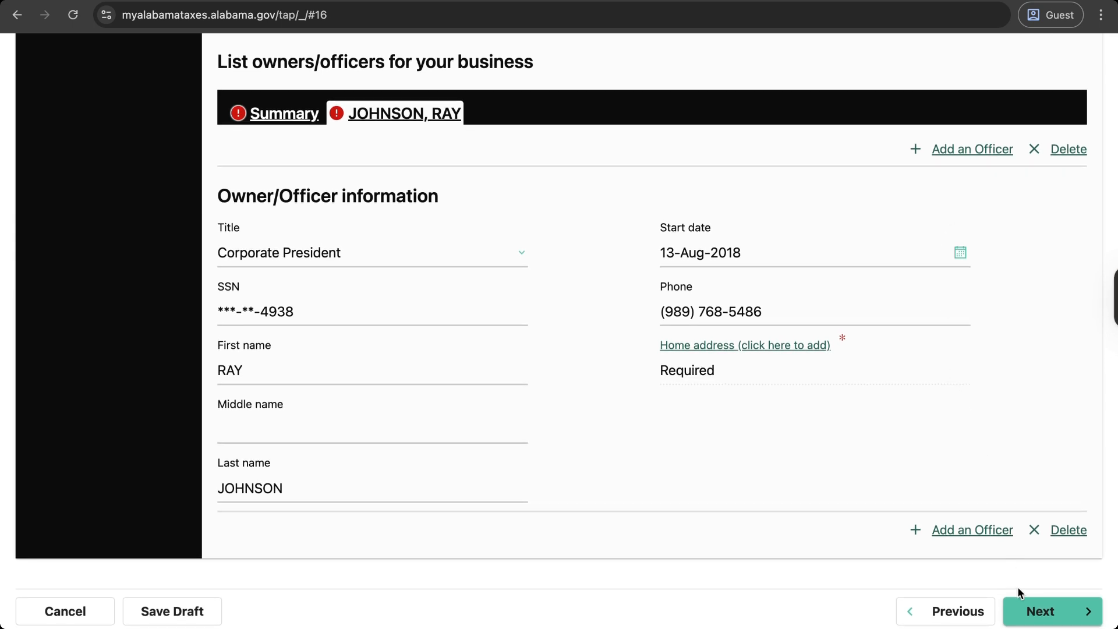
Step: Dismiss the missing home address error and open the officer's home address form
{"action": "left_click", "coordinate": [1040, 612]}
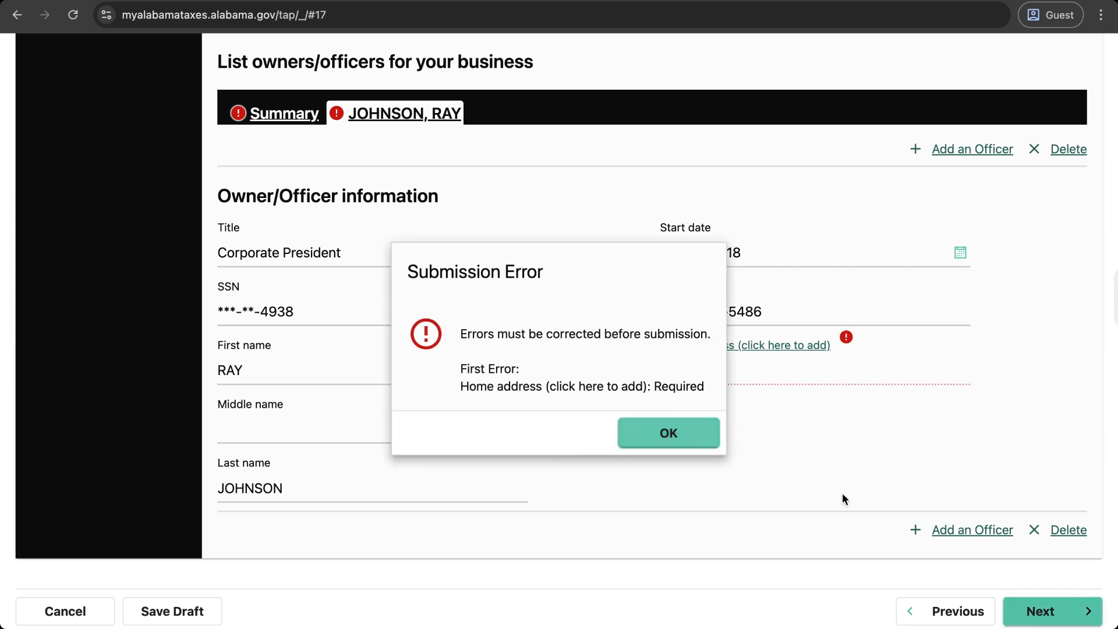
{"action": "left_click", "coordinate": [672, 432]}
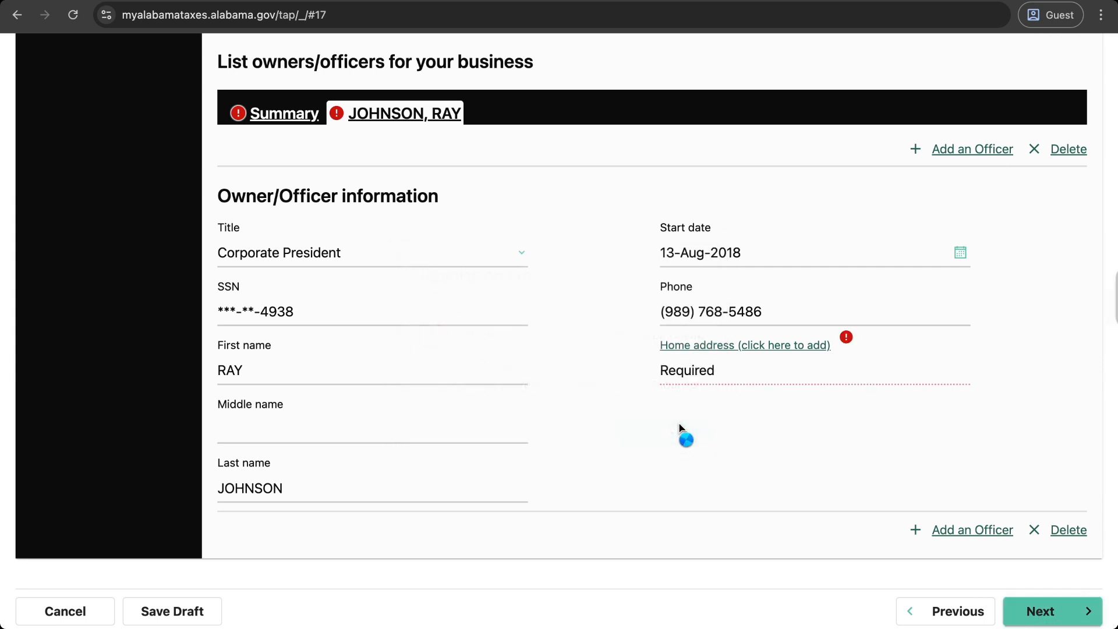
{"action": "left_click", "coordinate": [808, 348]}
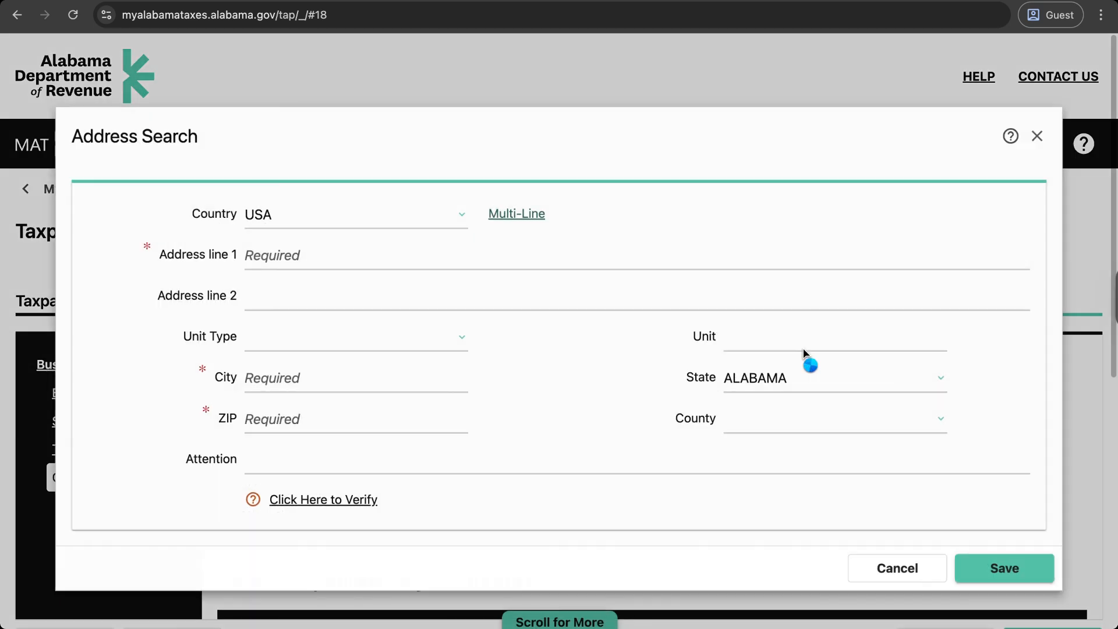
Step: Fill in the officer's street, city, state California and ZIP code
{"action": "left_click", "coordinate": [316, 260]}
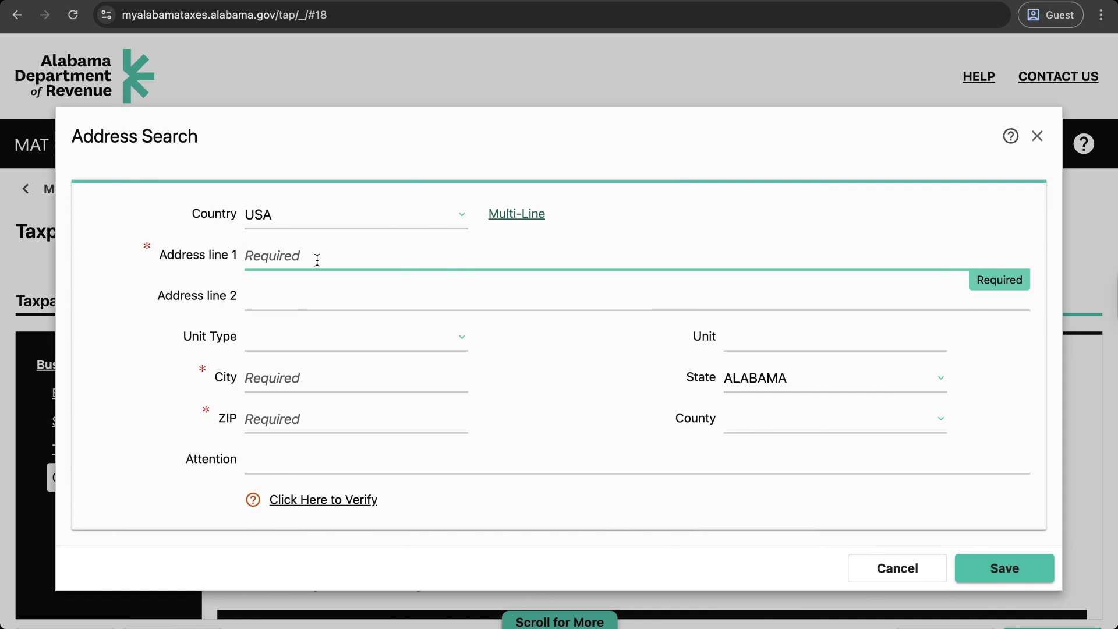
{"action": "type", "text": "123 MAIN STREET"}
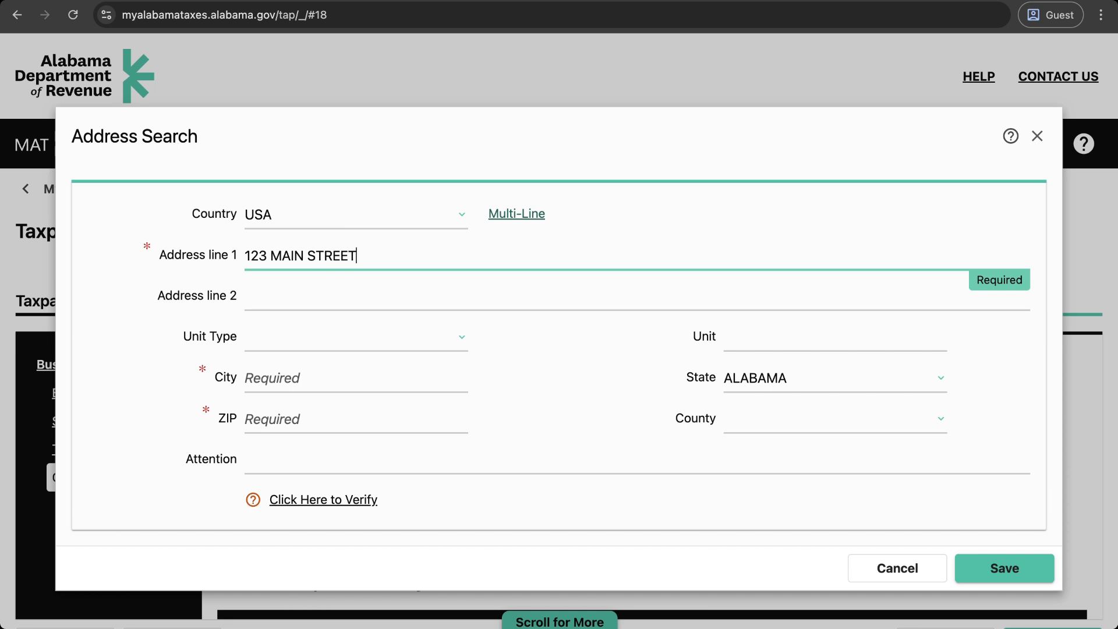
{"action": "left_click", "coordinate": [313, 375]}
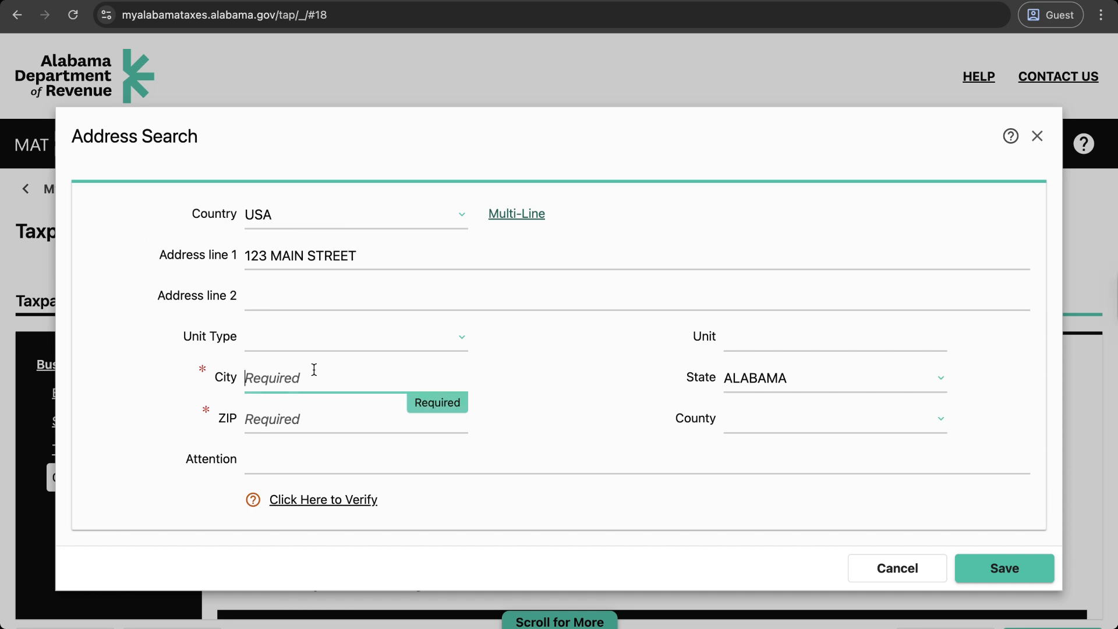
{"action": "type", "text": "MILPITAS"}
{"action": "left_click", "coordinate": [780, 389]}
{"action": "left_click", "coordinate": [782, 379]}
{"action": "left_click", "coordinate": [782, 379]}
{"action": "key", "text": "c"}
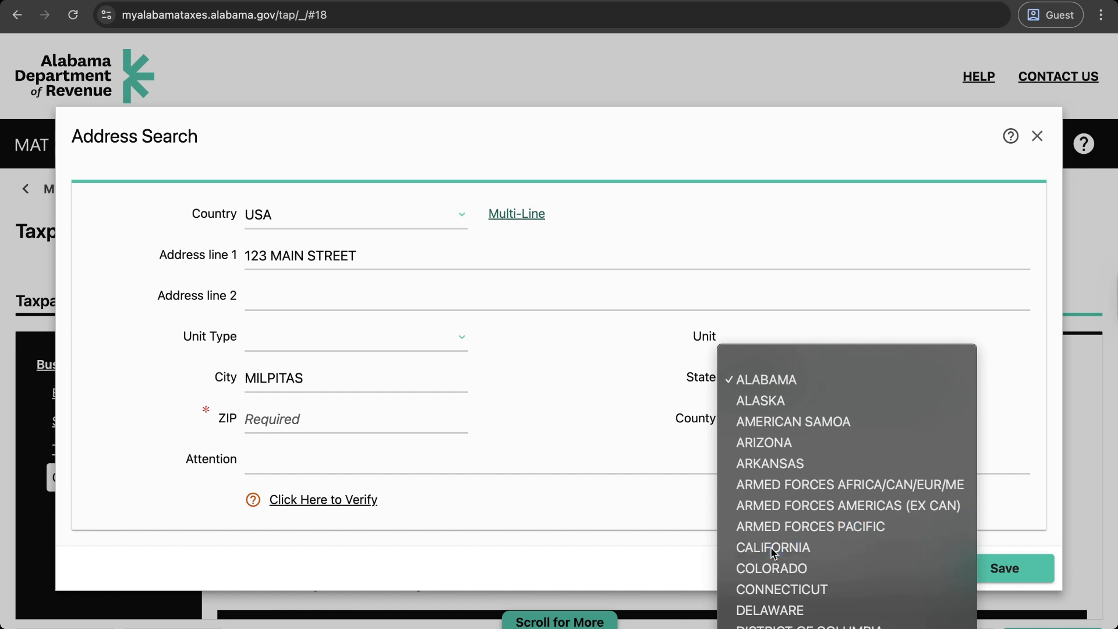
{"action": "key", "text": "Escape"}
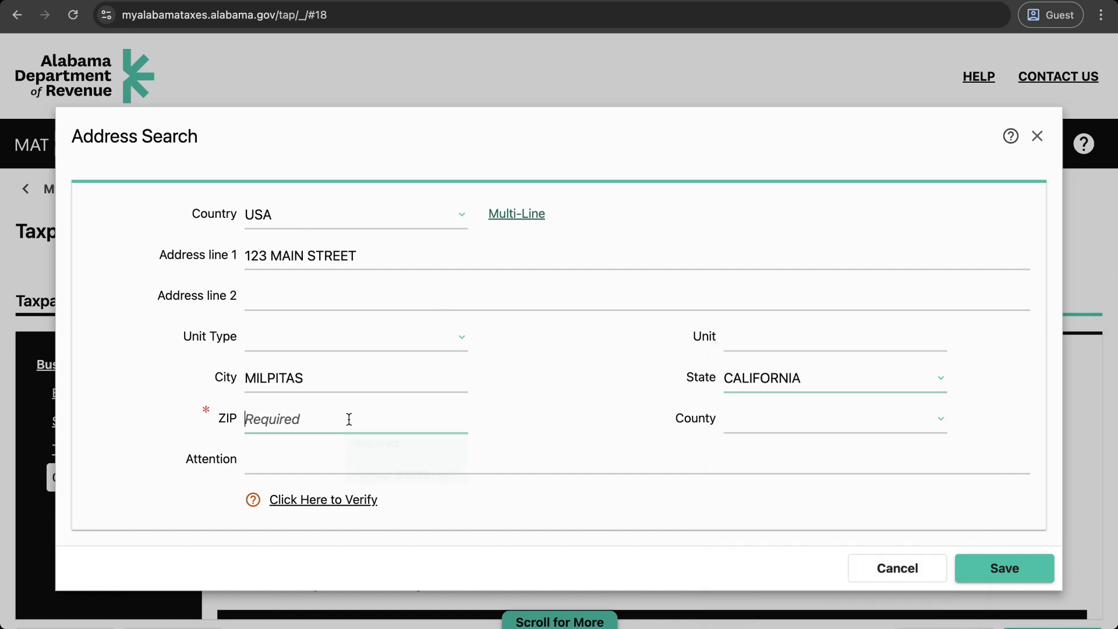
{"action": "left_click", "coordinate": [347, 419]}
{"action": "type", "text": "93503"}
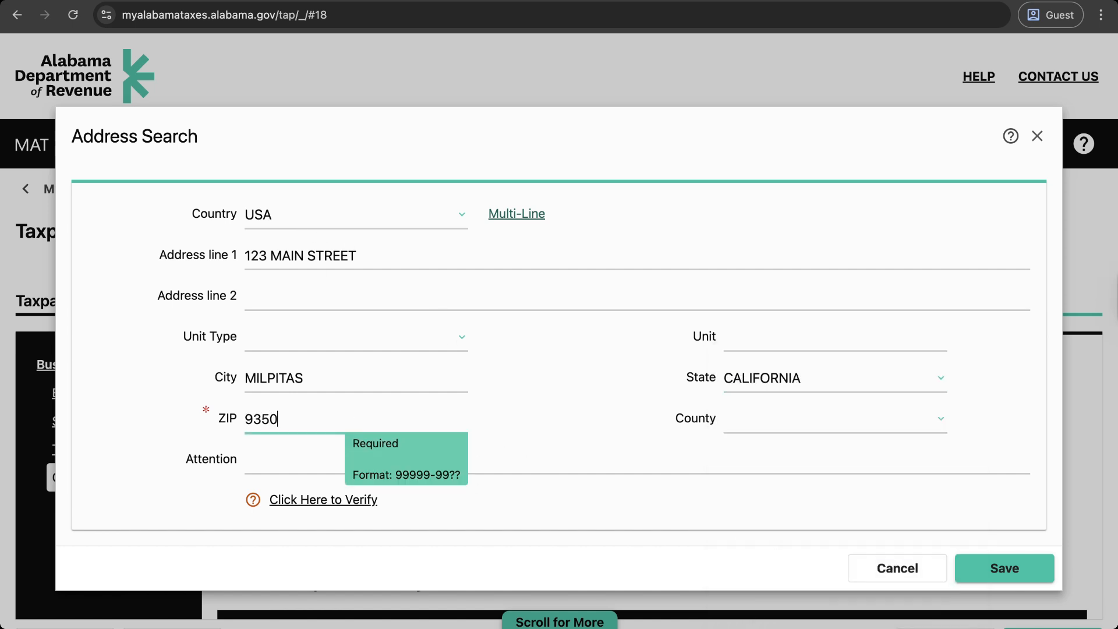
Step: Verify the home address, choose the verified version and save it
{"action": "left_click", "coordinate": [314, 502]}
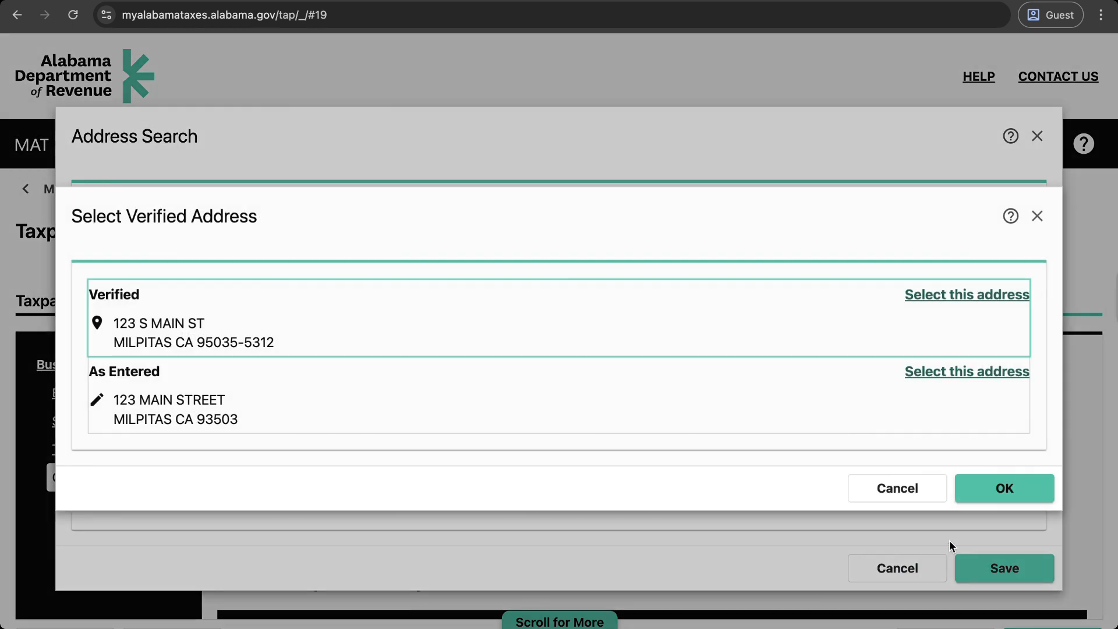
{"action": "left_click", "coordinate": [965, 295]}
{"action": "left_click", "coordinate": [996, 488]}
{"action": "left_click", "coordinate": [1014, 571]}
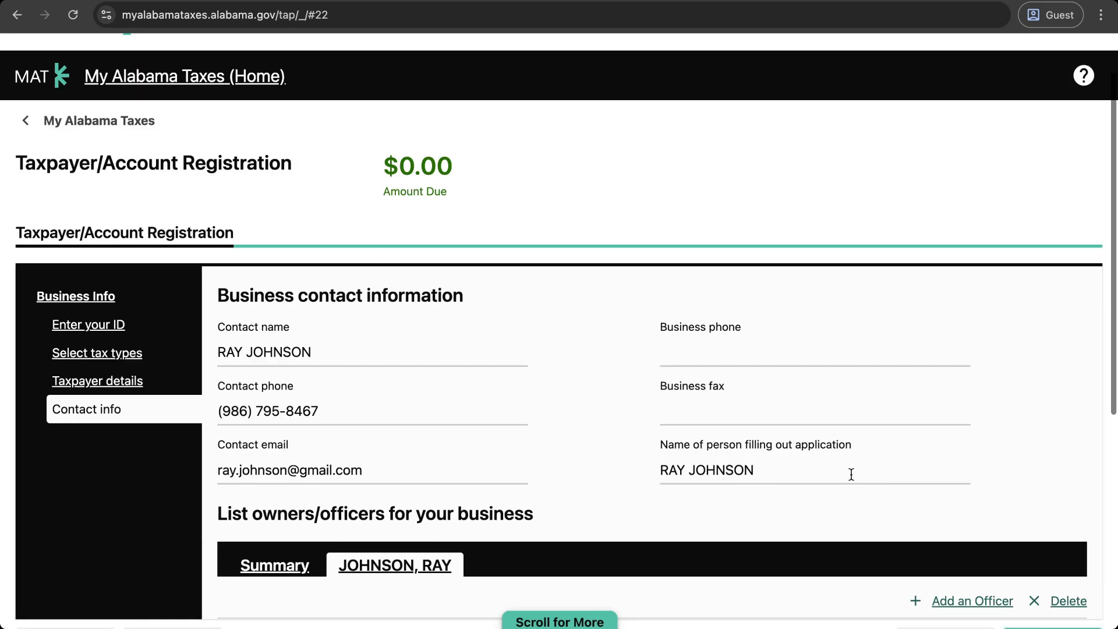
Step: Review the contact and officer details, then continue to the Mailing/Records address step
{"action": "scroll", "coordinate": [526, 448], "scroll_direction": "down", "scroll_amount": 2}
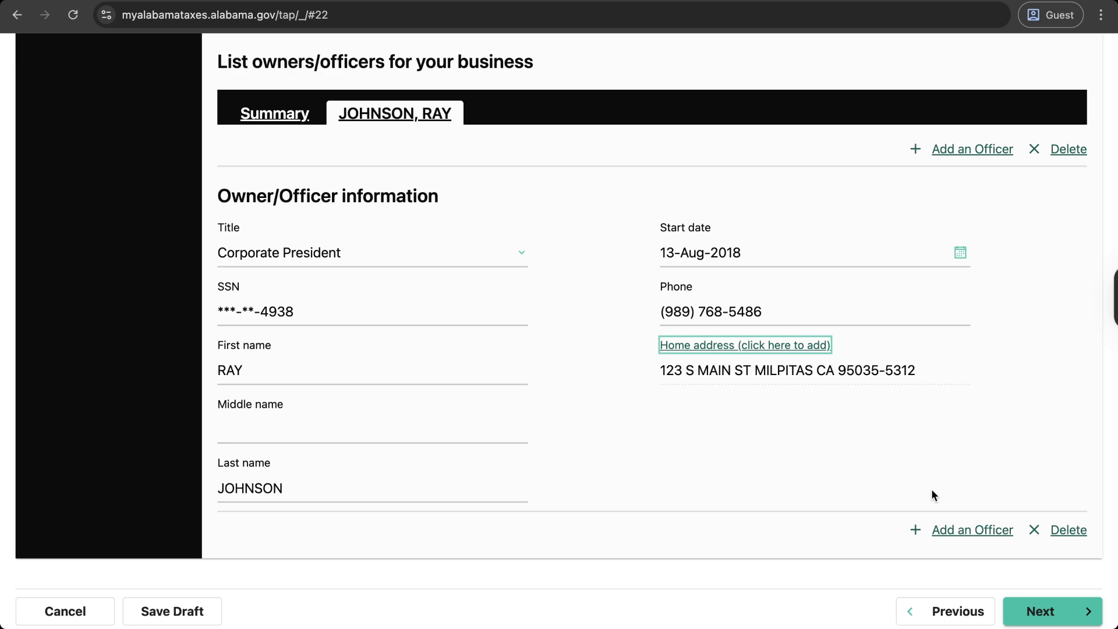
{"action": "scroll", "coordinate": [871, 434], "scroll_direction": "up", "scroll_amount": 6}
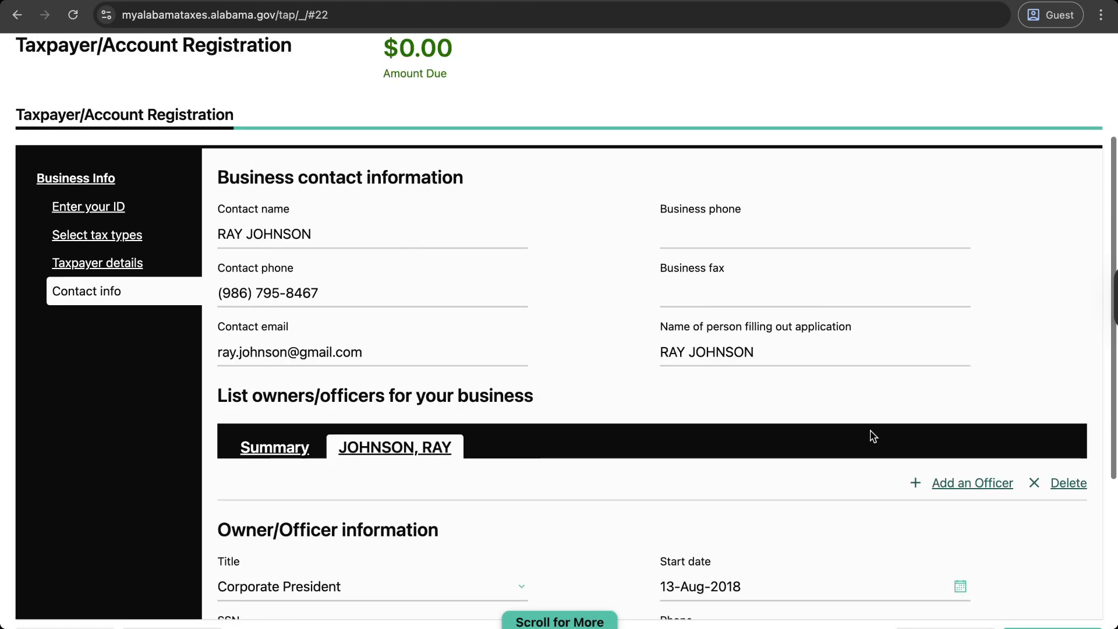
{"action": "scroll", "coordinate": [871, 435], "scroll_direction": "down", "scroll_amount": 6}
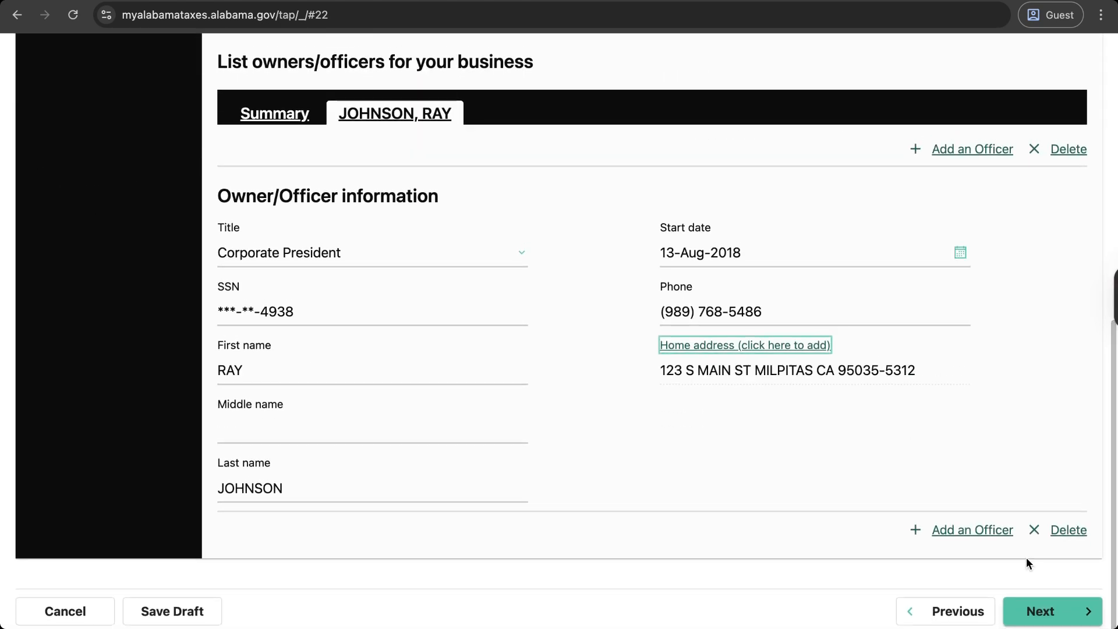
{"action": "left_click", "coordinate": [1042, 611]}
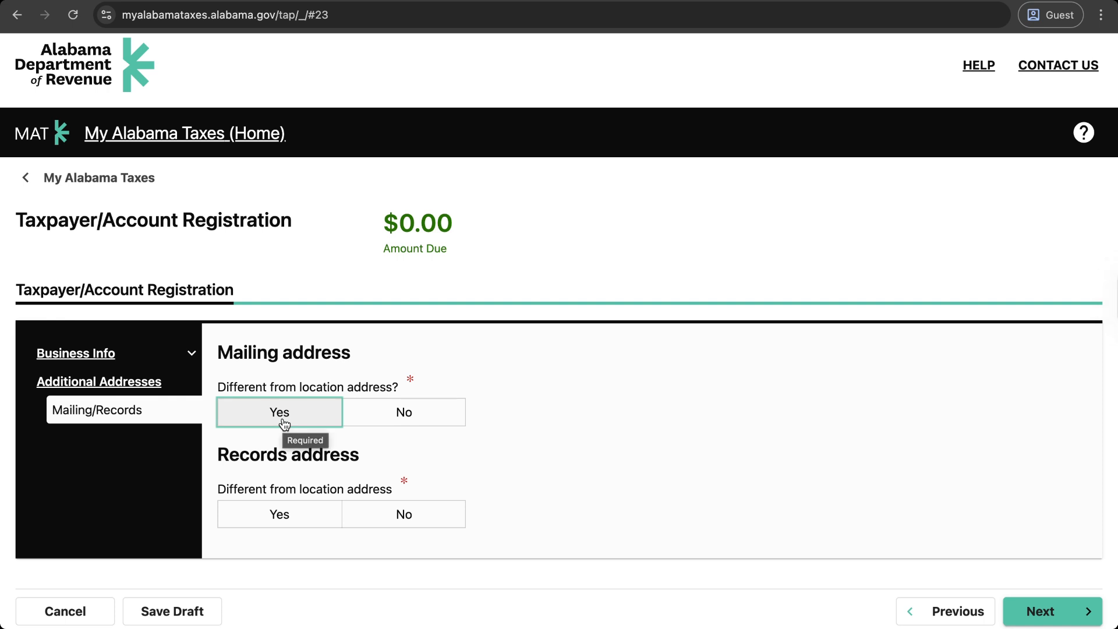
Step: Answer No for both separate mailing and records addresses, then continue
{"action": "left_click", "coordinate": [371, 419]}
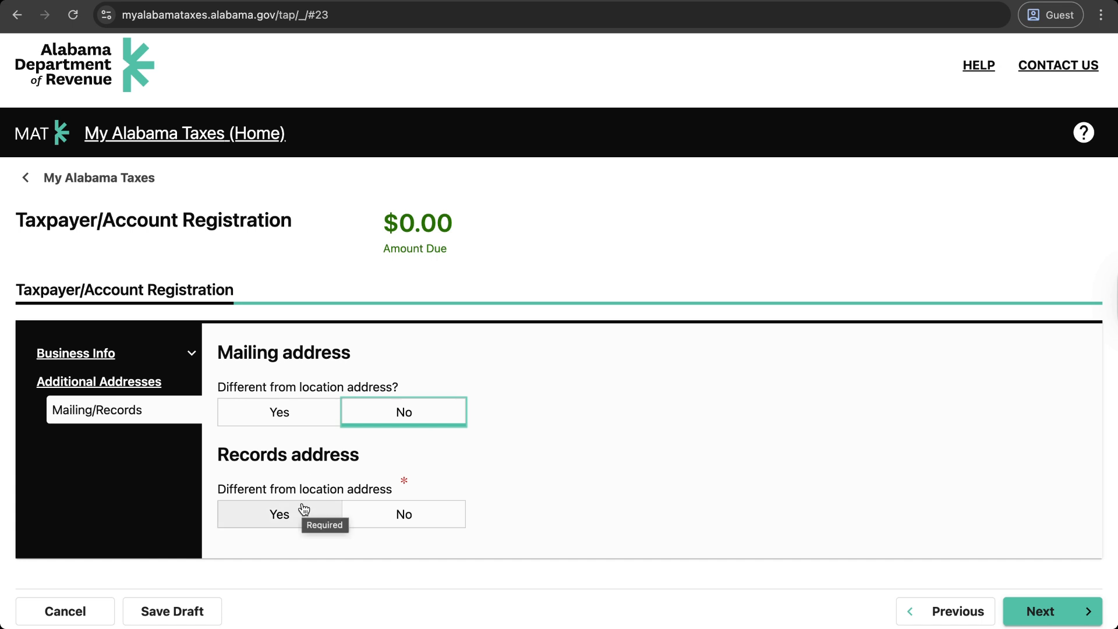
{"action": "left_click", "coordinate": [406, 514]}
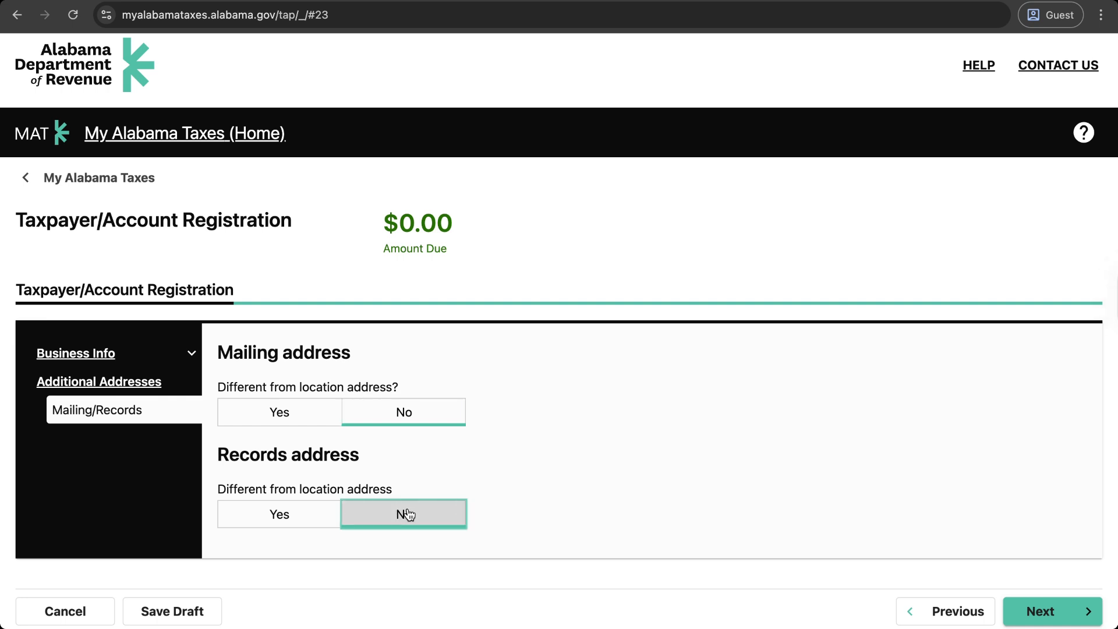
{"action": "left_click", "coordinate": [1055, 616]}
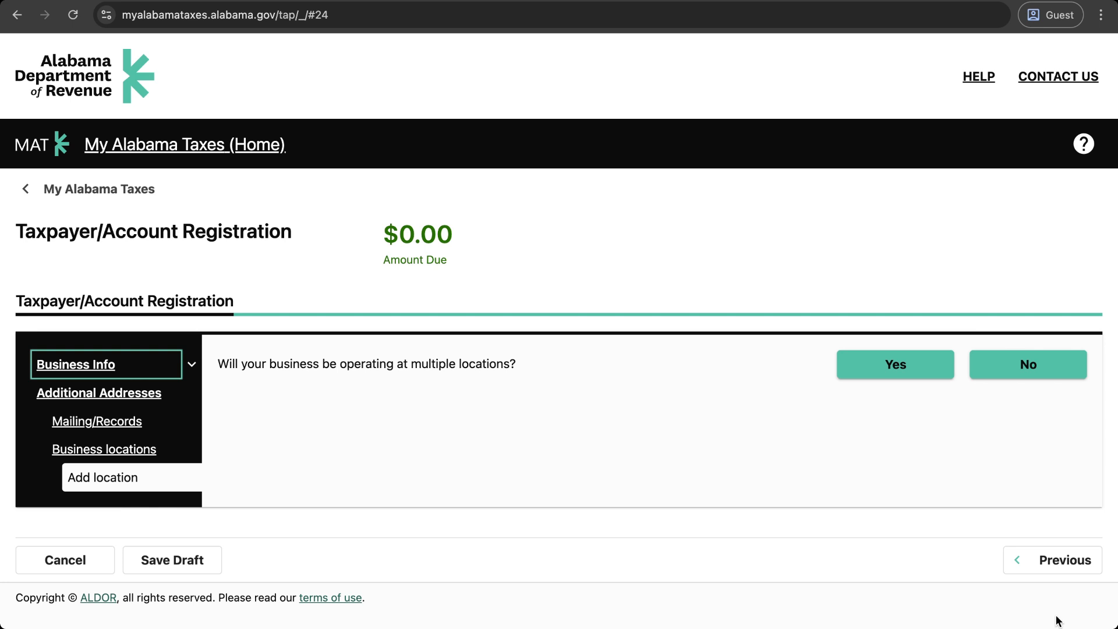
Step: Answer Yes to multiple locations, then return to the previous page discarding changes
{"action": "left_click", "coordinate": [914, 361]}
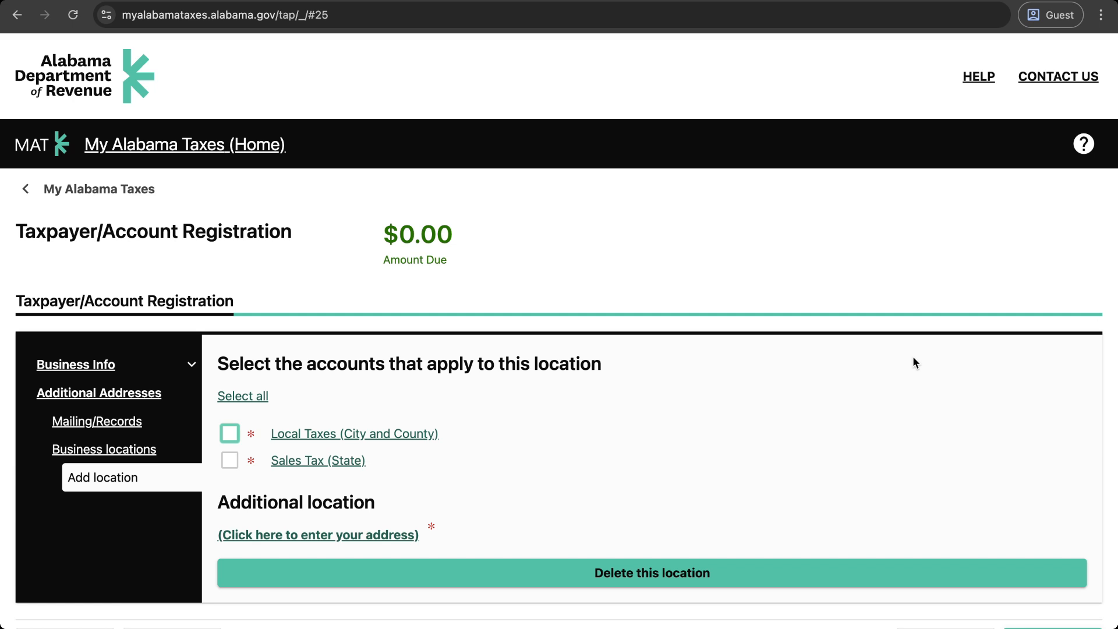
{"action": "scroll", "coordinate": [721, 497], "scroll_direction": "down", "scroll_amount": 1}
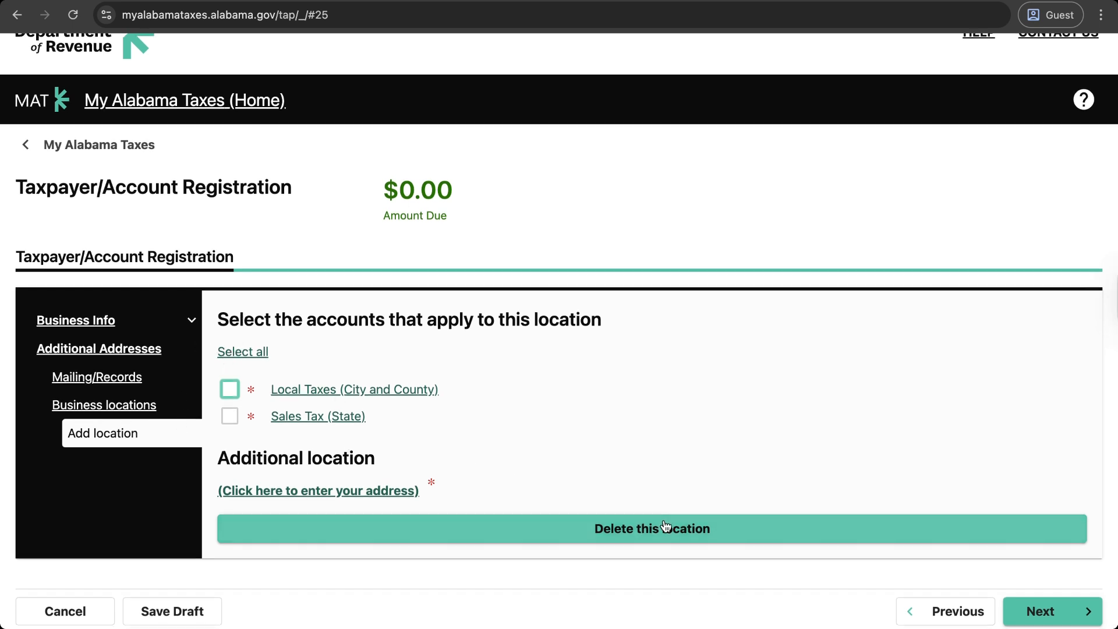
{"action": "left_click", "coordinate": [936, 611]}
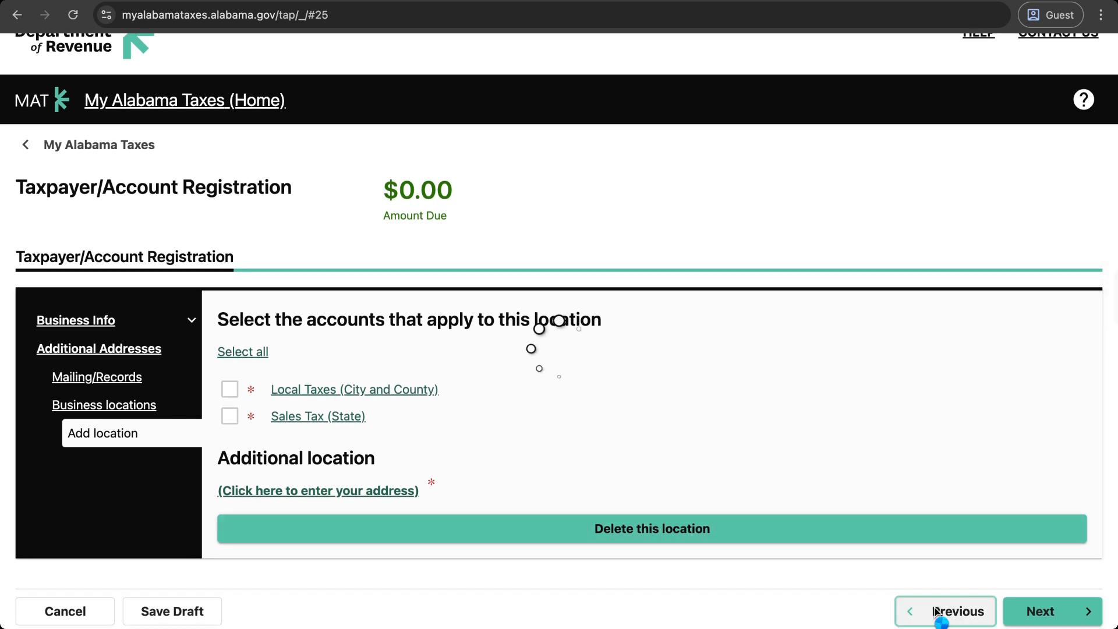
{"action": "left_click", "coordinate": [645, 414]}
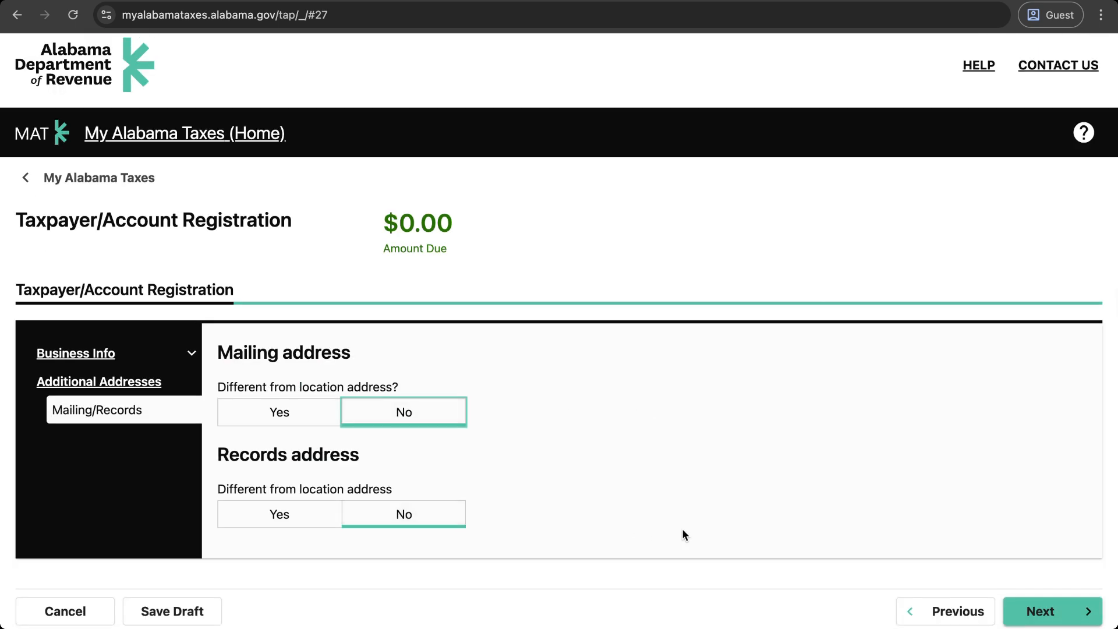
Step: Delete the additional business location and answer that the business has one location
{"action": "left_click", "coordinate": [1041, 611]}
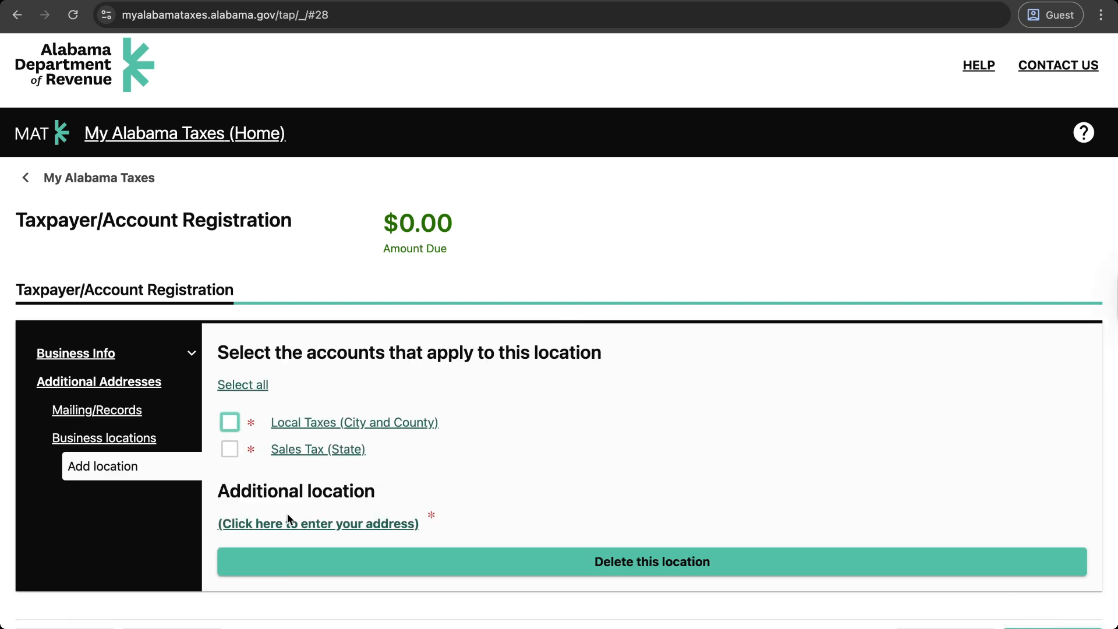
{"action": "scroll", "coordinate": [349, 526], "scroll_direction": "down", "scroll_amount": 1}
{"action": "left_click", "coordinate": [481, 526]}
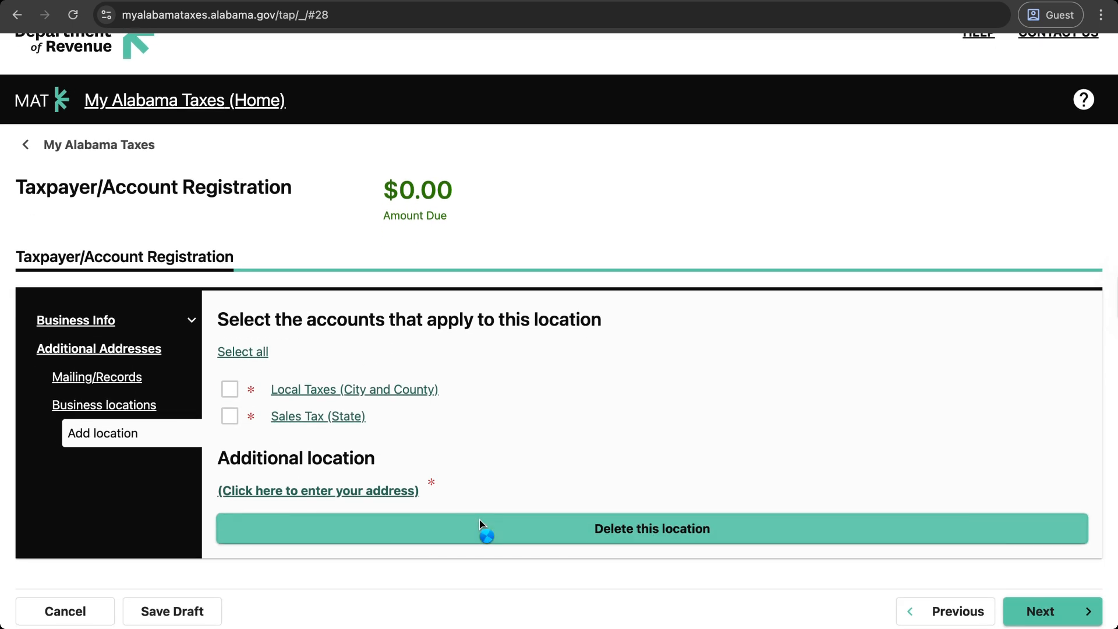
{"action": "left_click", "coordinate": [656, 413]}
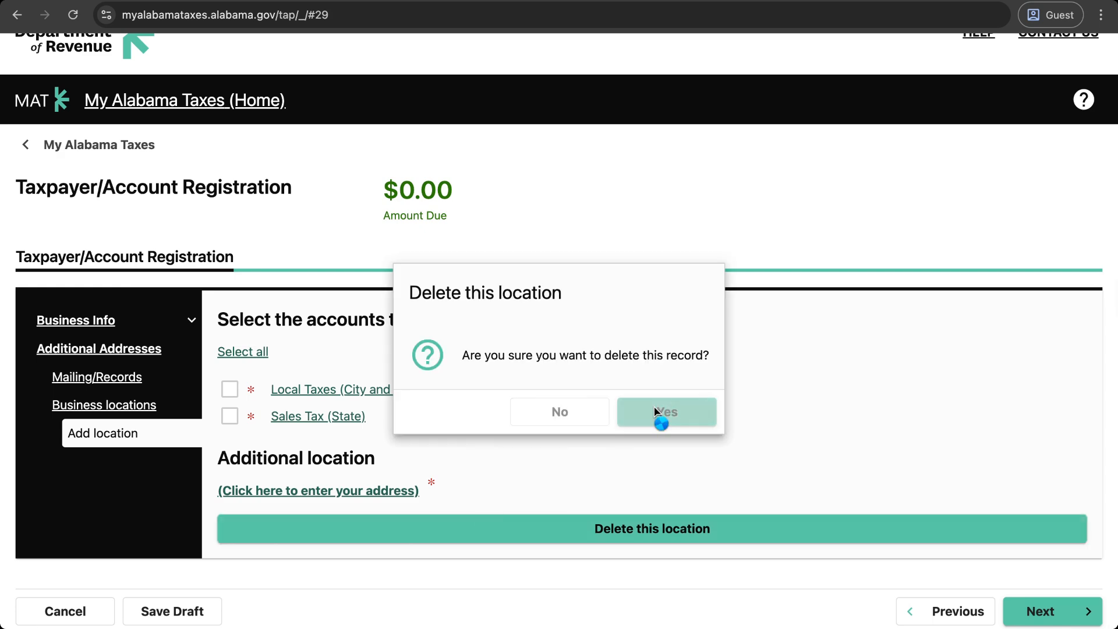
{"action": "left_click", "coordinate": [1037, 377]}
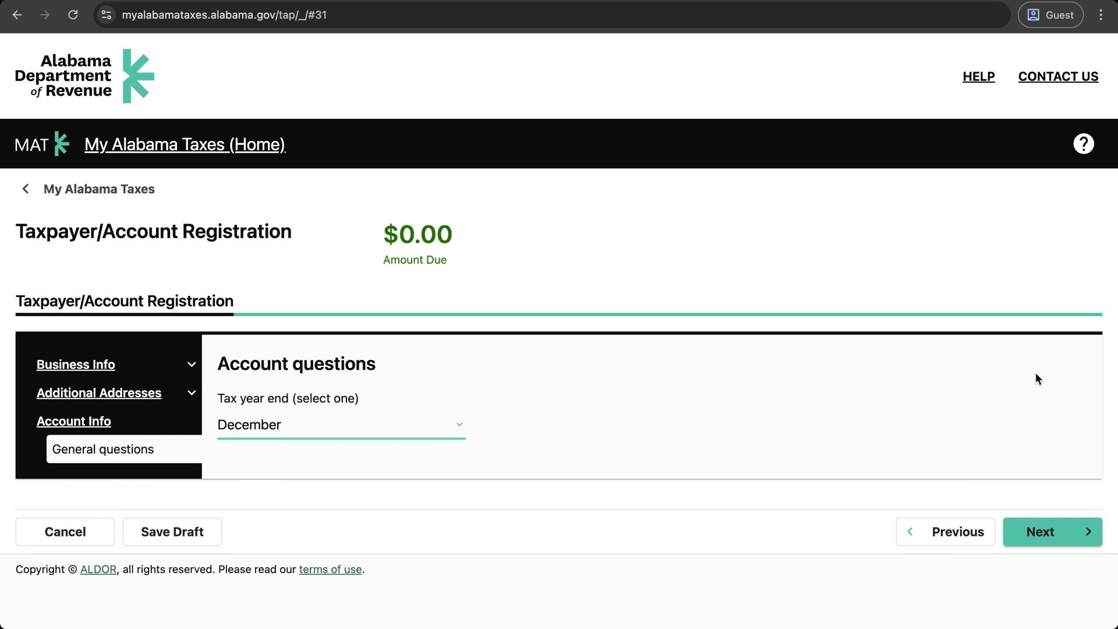
Step: Keep December as the tax year end and move on to Local Taxes
{"action": "left_click", "coordinate": [385, 423]}
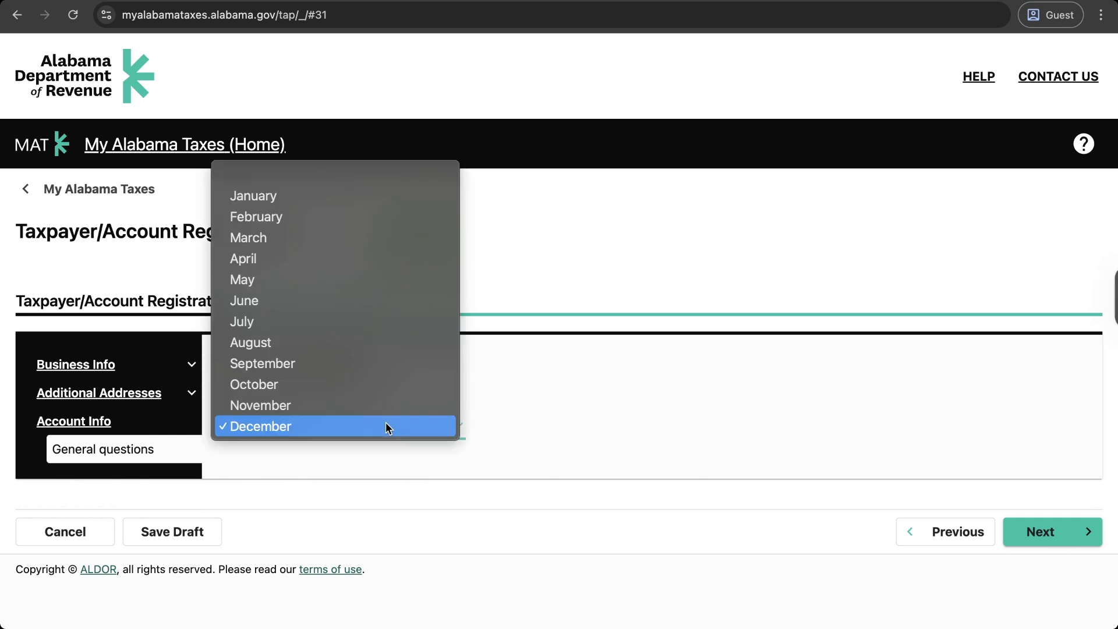
{"action": "left_click", "coordinate": [386, 423]}
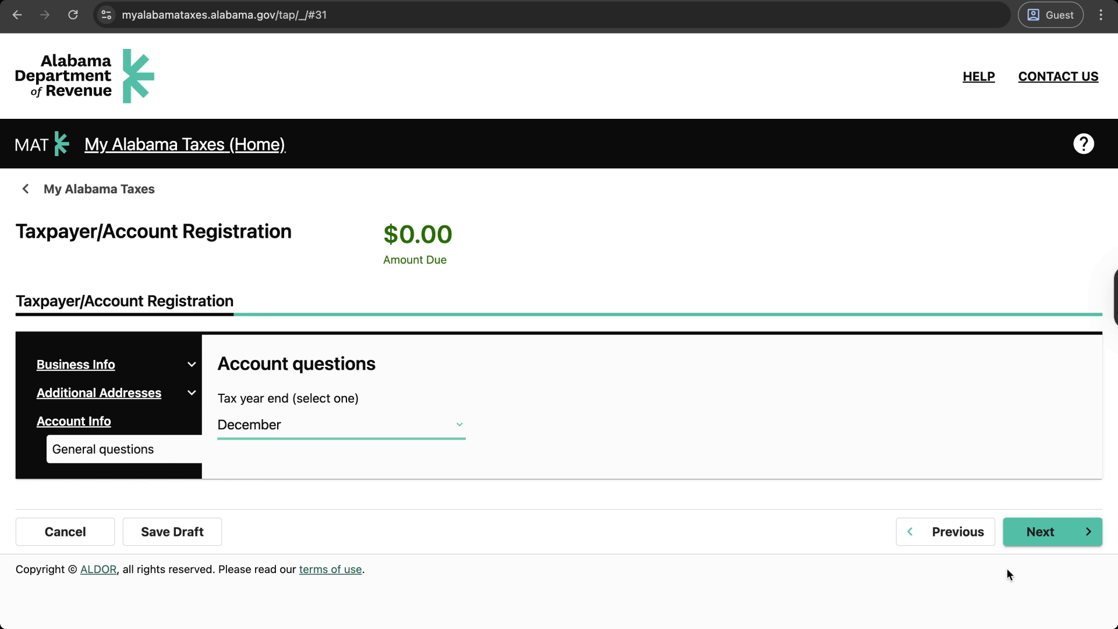
{"action": "left_click", "coordinate": [1034, 541]}
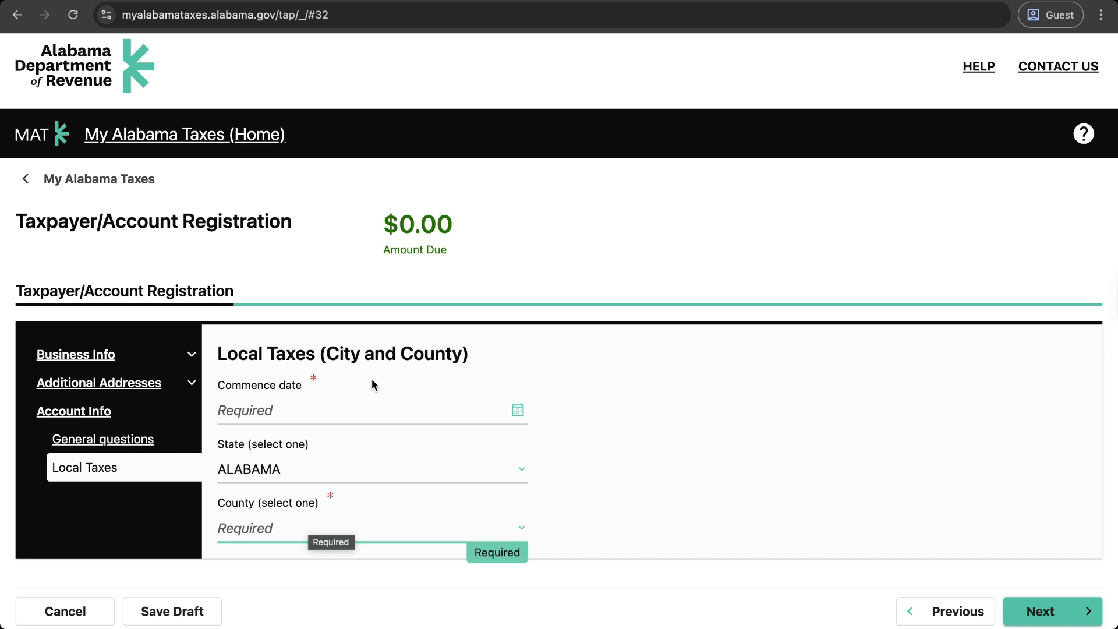
Step: Set the local taxes commence date to 01-Jun-2025 and county to AUTAUGA
{"action": "left_click", "coordinate": [372, 416]}
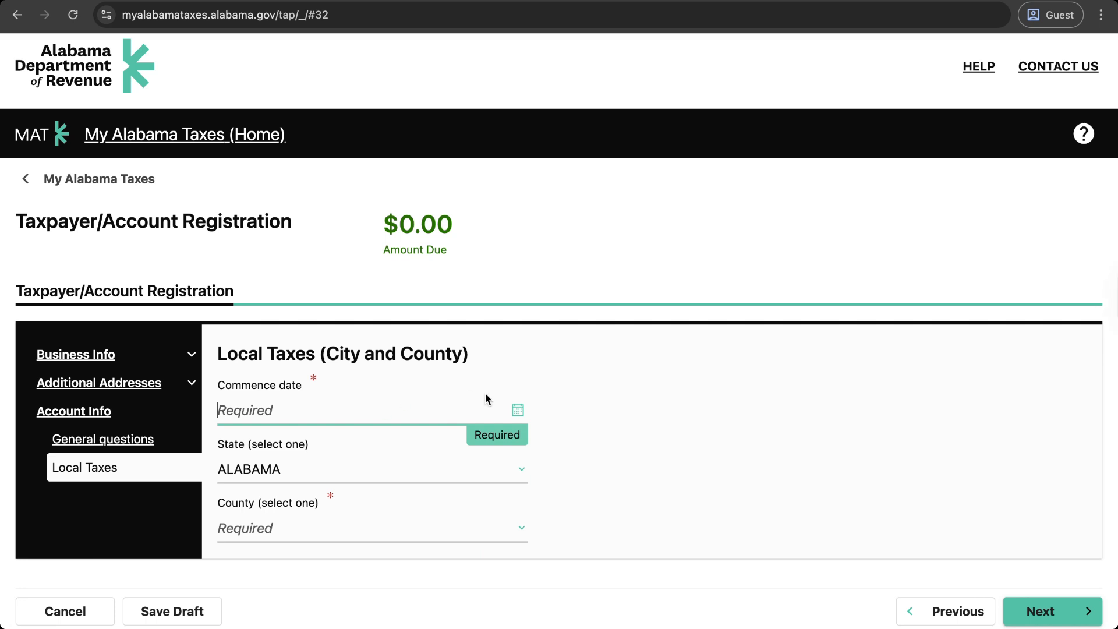
{"action": "left_click", "coordinate": [517, 412]}
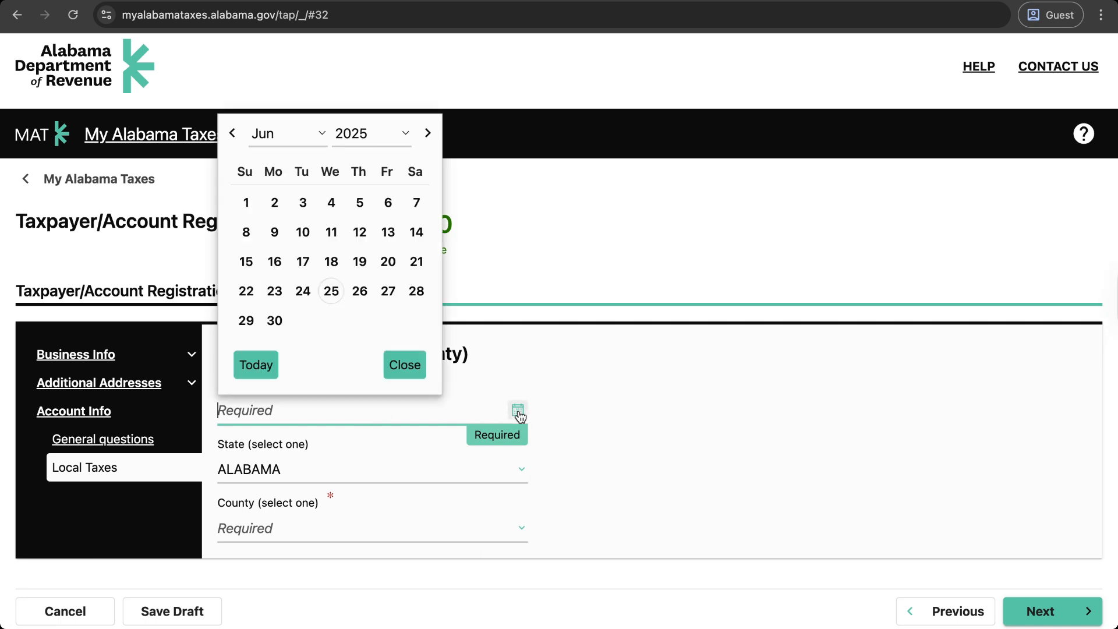
{"action": "left_click", "coordinate": [245, 204]}
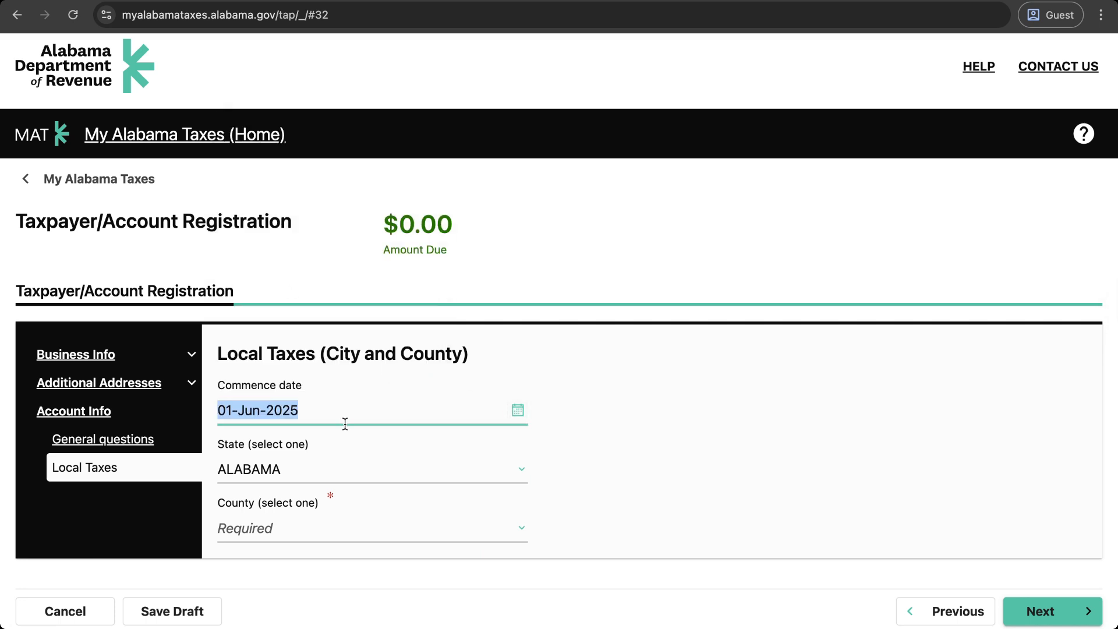
{"action": "left_click", "coordinate": [290, 527]}
{"action": "left_click", "coordinate": [524, 510]}
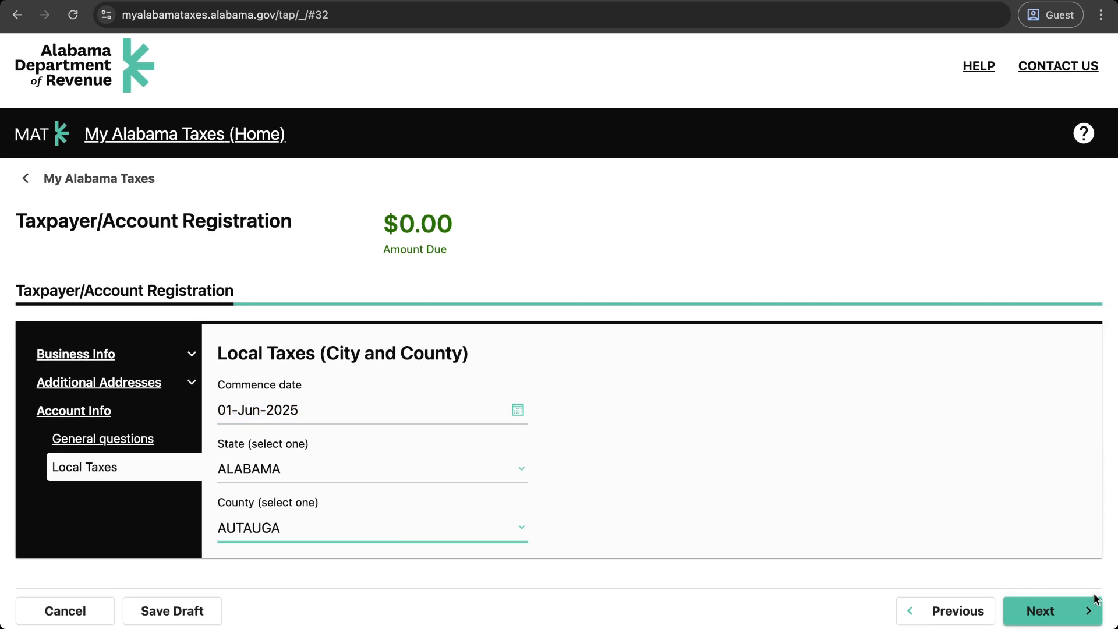
{"action": "left_click", "coordinate": [1056, 617]}
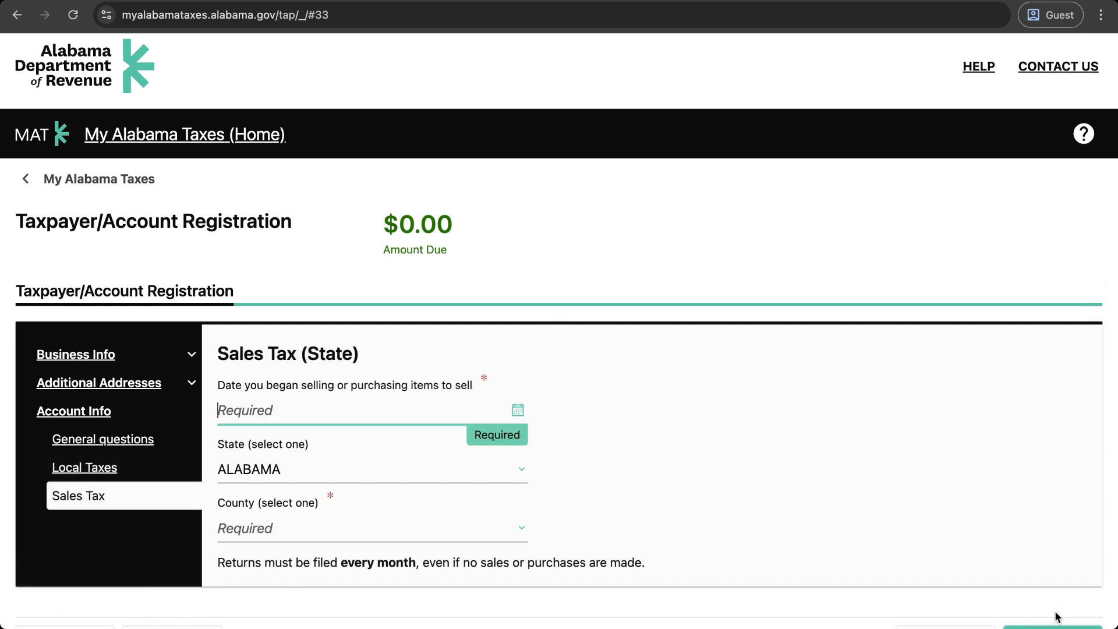
Step: Give Sales Tax the start date 01-Jun-2025 and county AUTAUGA, then continue
{"action": "scroll", "coordinate": [860, 443], "scroll_direction": "down", "scroll_amount": 1}
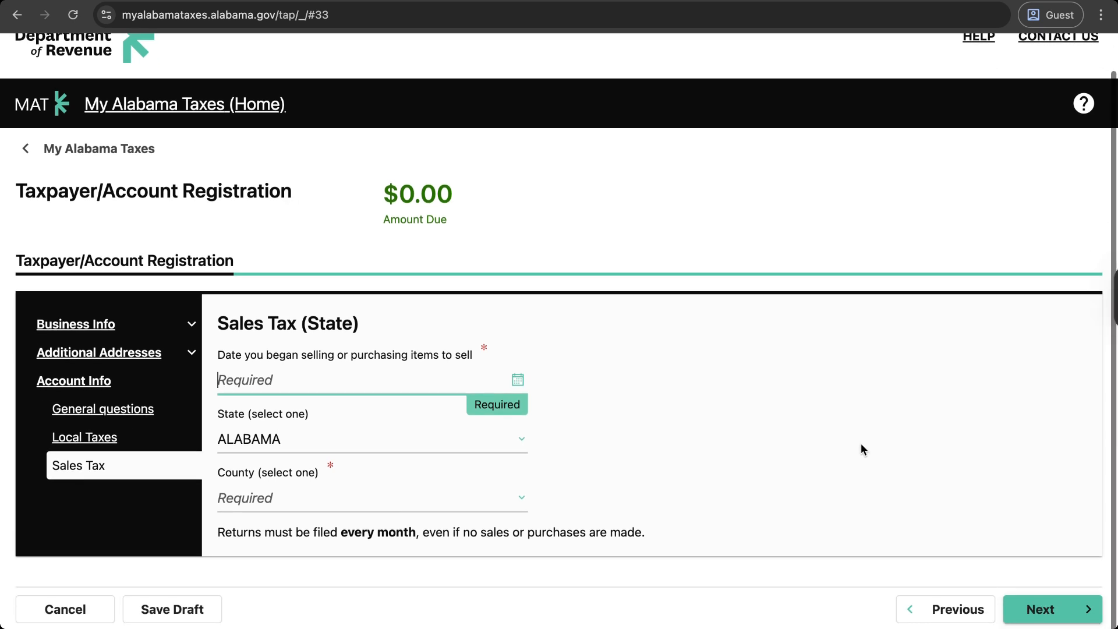
{"action": "left_click", "coordinate": [383, 380]}
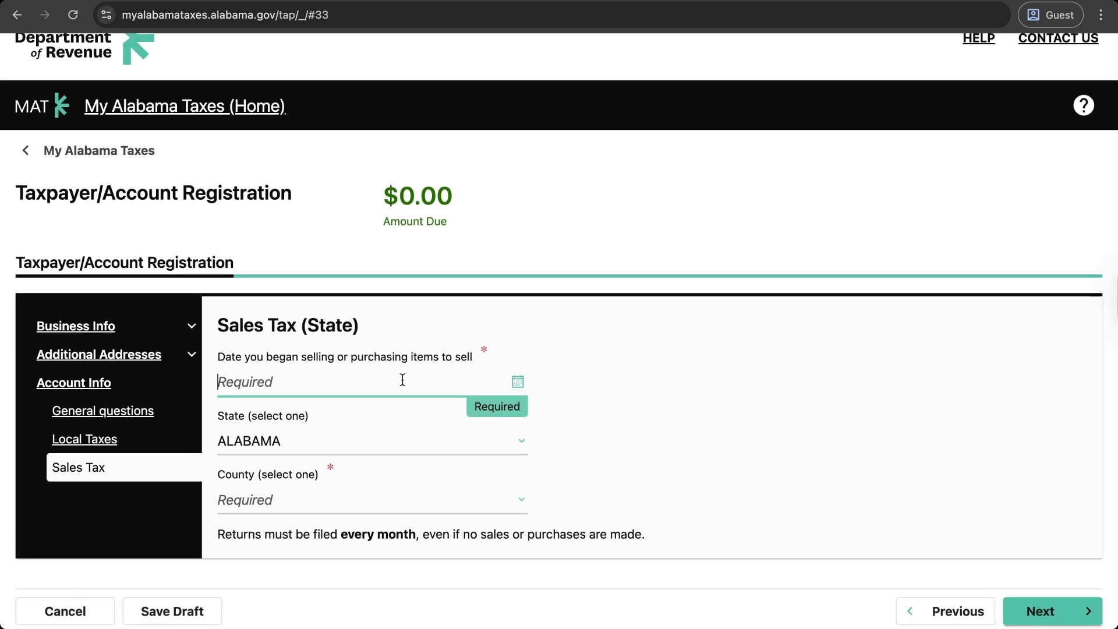
{"action": "left_click", "coordinate": [518, 382]}
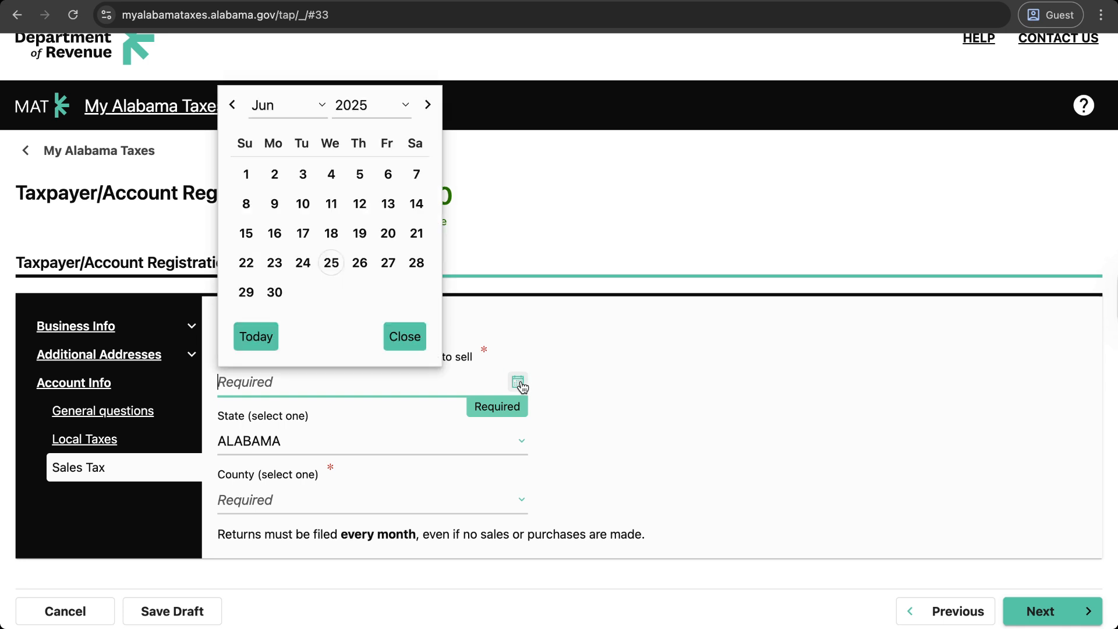
{"action": "left_click", "coordinate": [257, 180]}
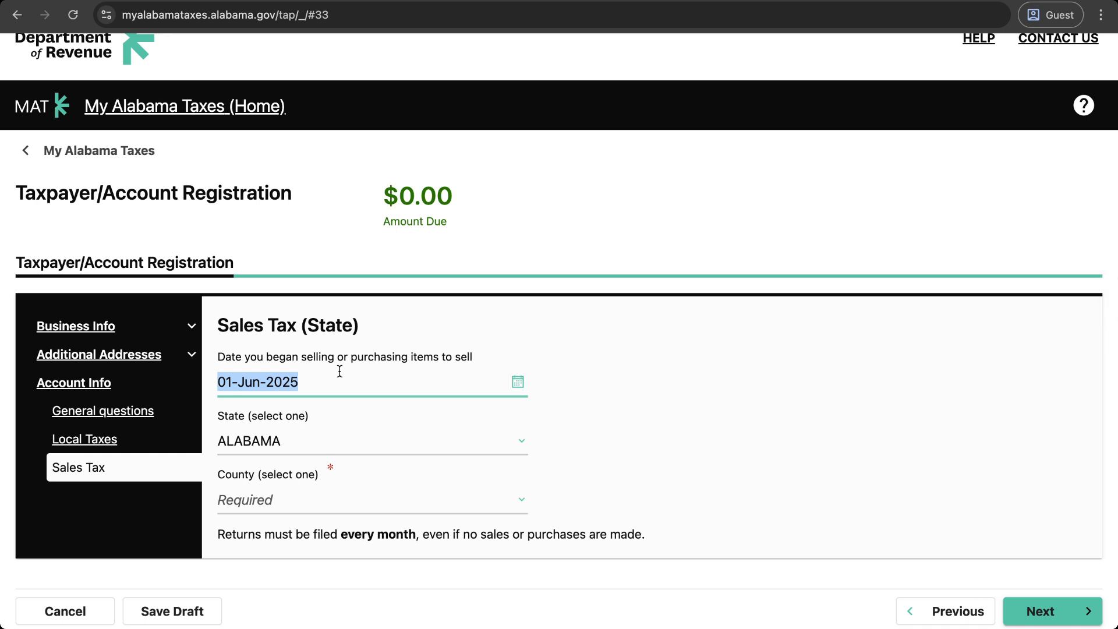
{"action": "left_click", "coordinate": [319, 381]}
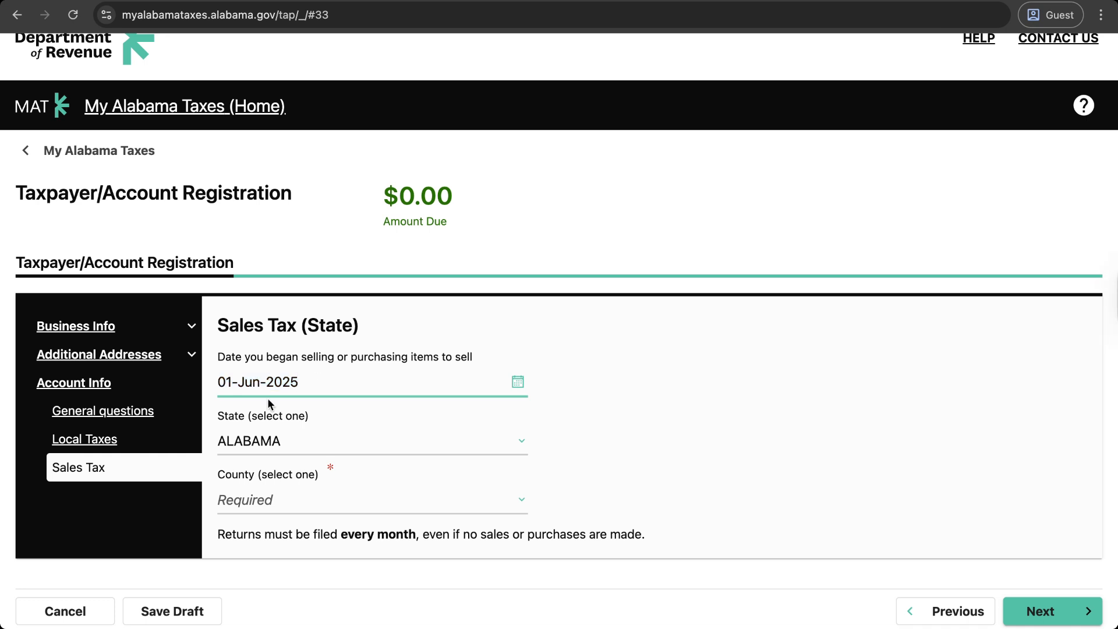
{"action": "left_click", "coordinate": [244, 494]}
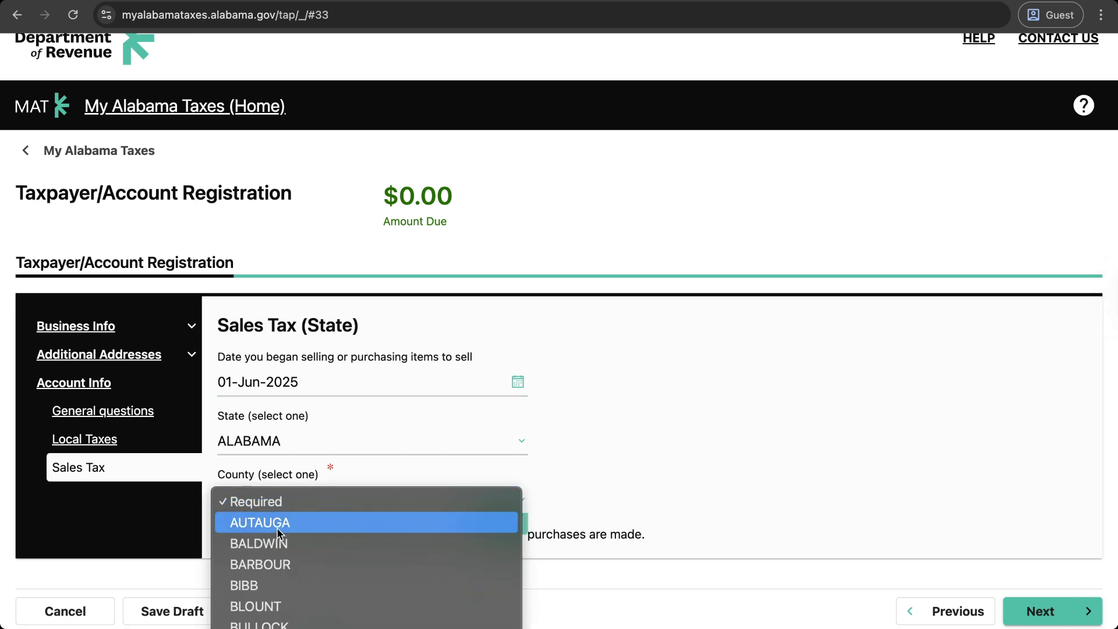
{"action": "key", "text": "Escape"}
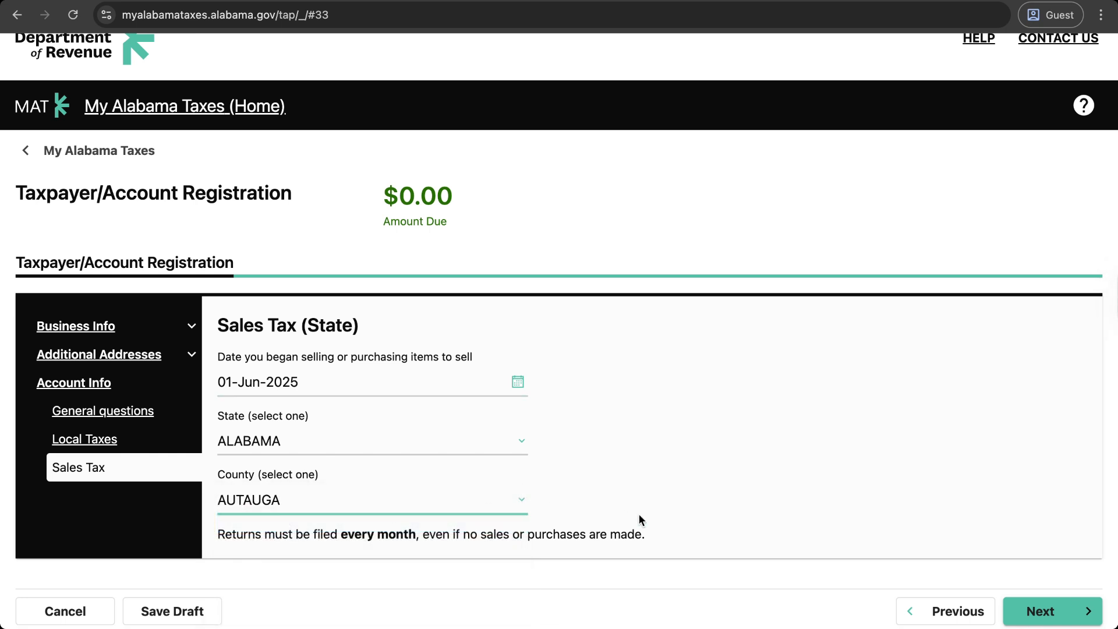
{"action": "left_click", "coordinate": [1046, 611]}
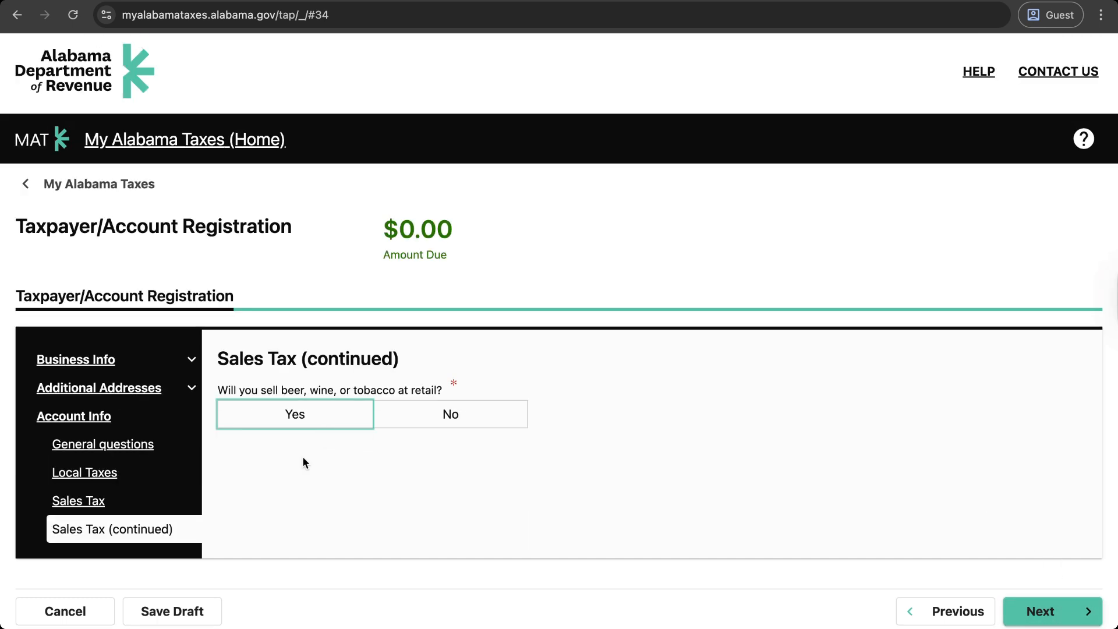
Step: Answer No to retail beer, wine or tobacco sales and review the Registration Summary
{"action": "left_click", "coordinate": [423, 415]}
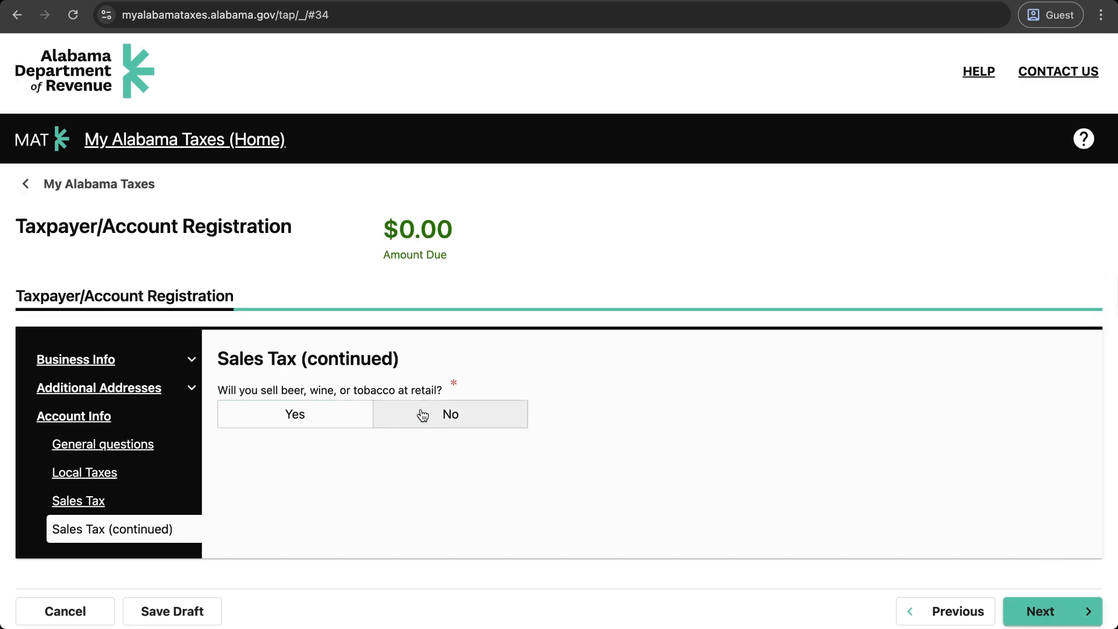
{"action": "left_click", "coordinate": [1056, 624]}
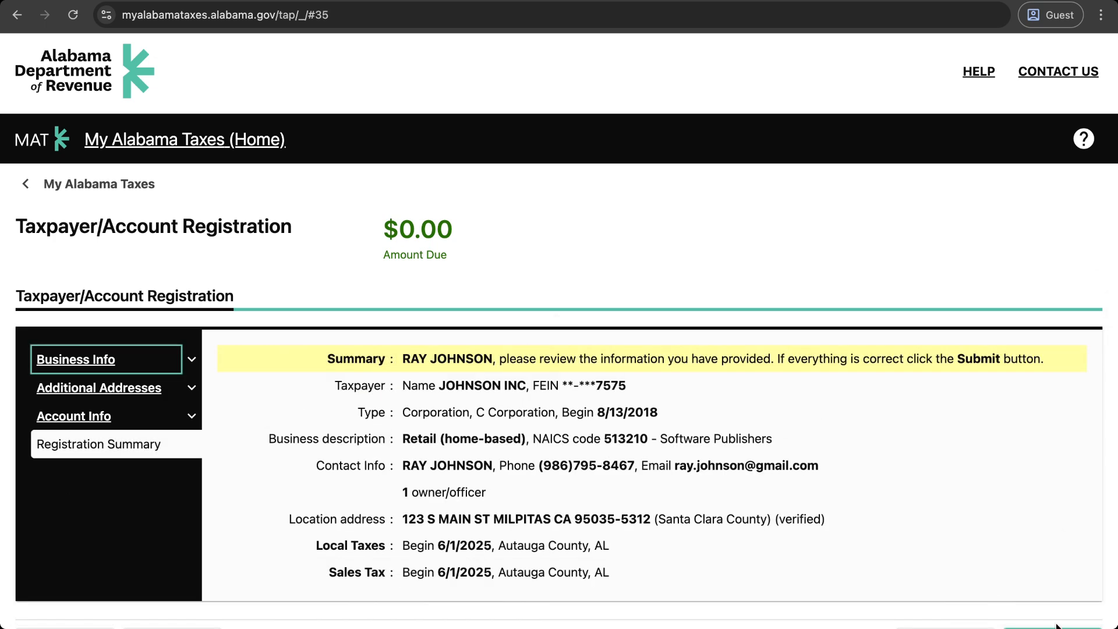
{"action": "scroll", "coordinate": [785, 460], "scroll_direction": "down", "scroll_amount": 2}
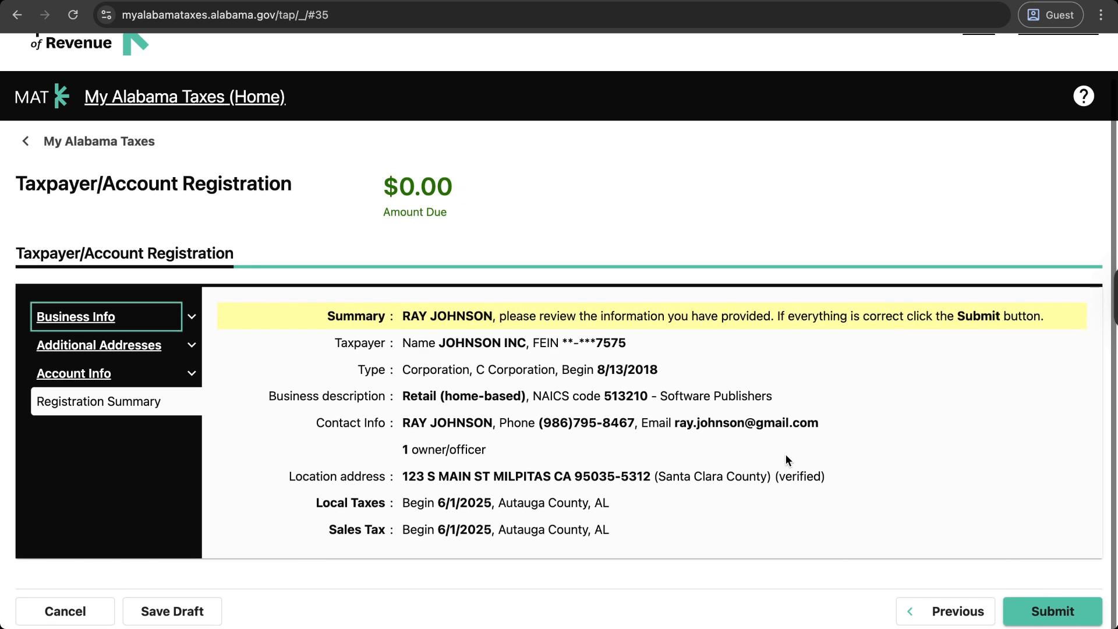